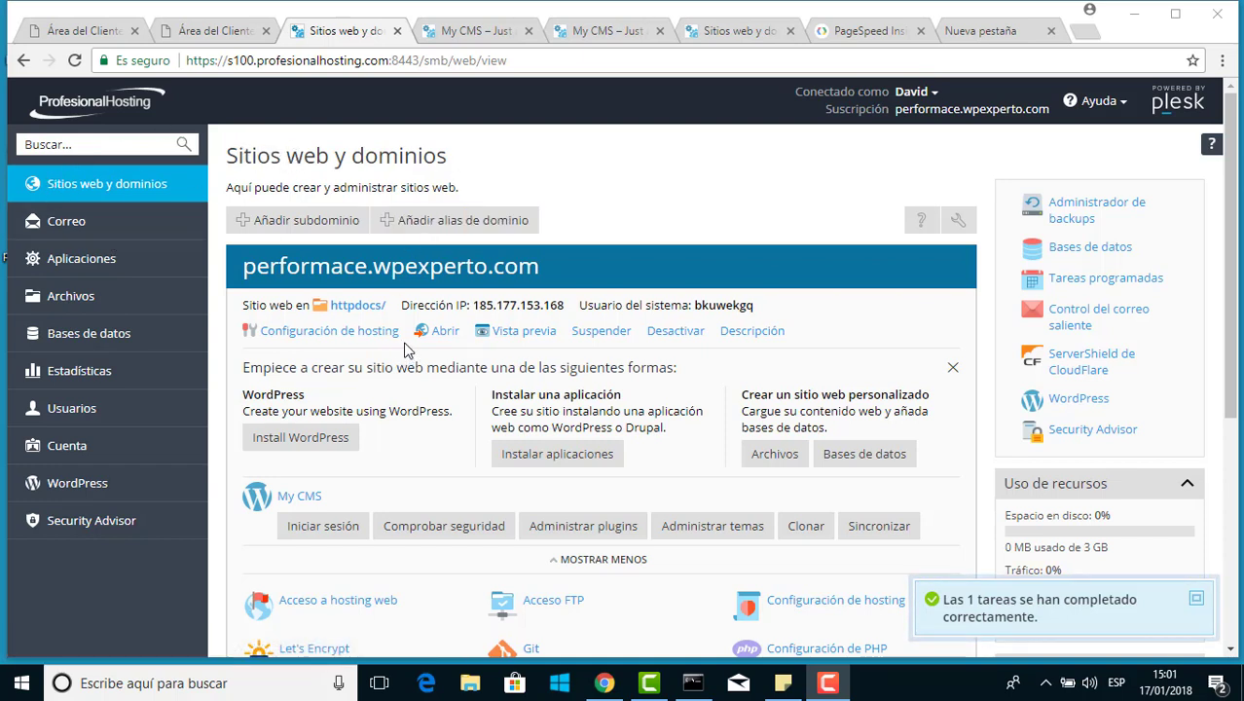
# Open the Administrador de backups page from the subscription's right-hand sidebar
pyautogui.click(1074, 206)
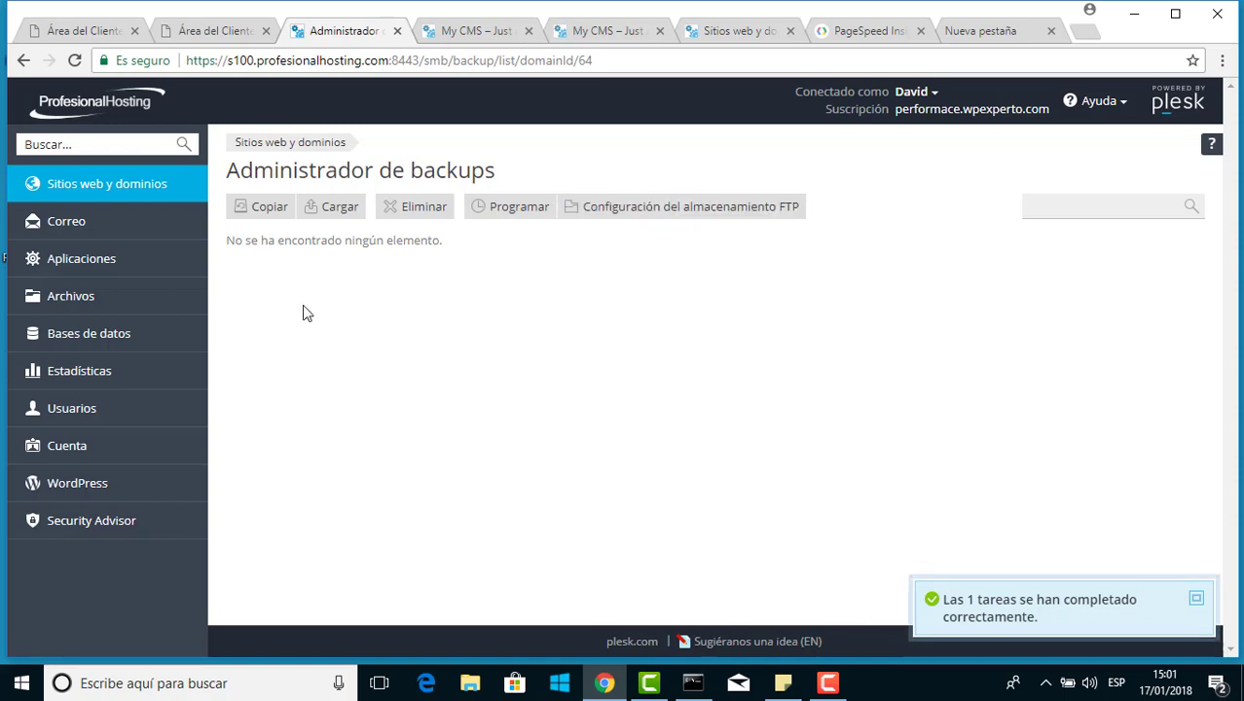
# Start a new subscription backup with Copiar, keeping mail configuration and content included
pyautogui.click(259, 211)
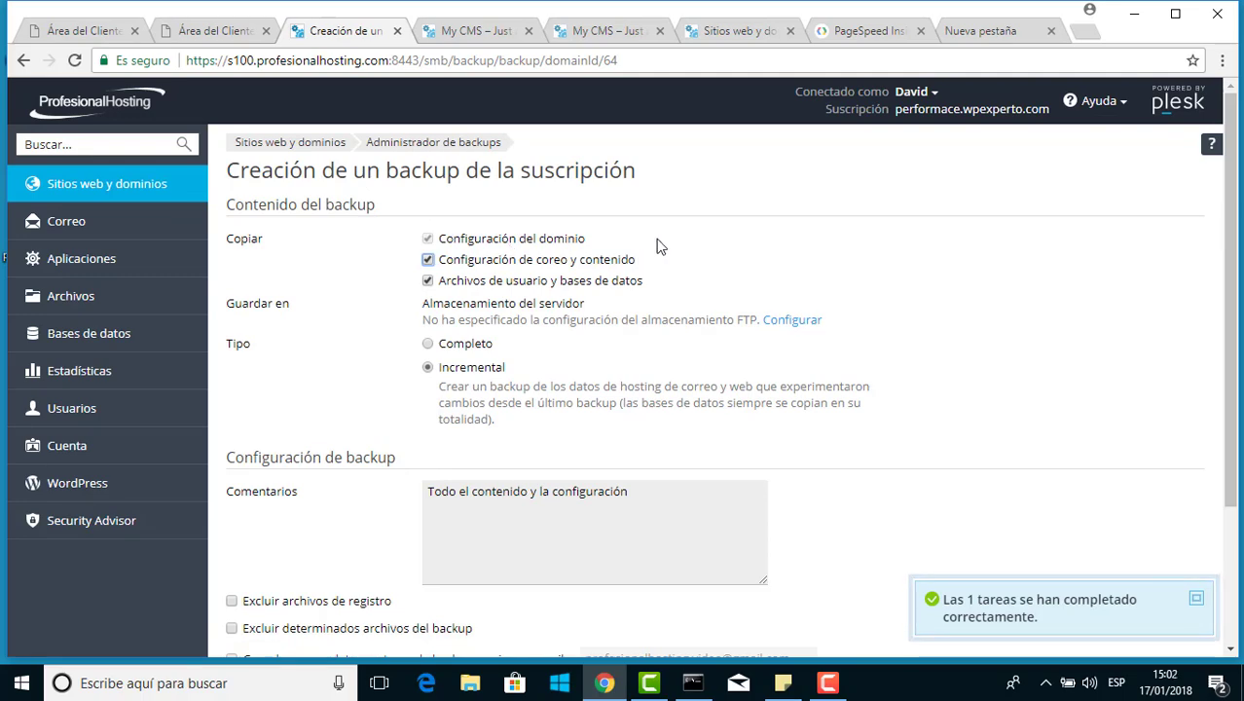
pyautogui.scroll(-2, 667, 223)
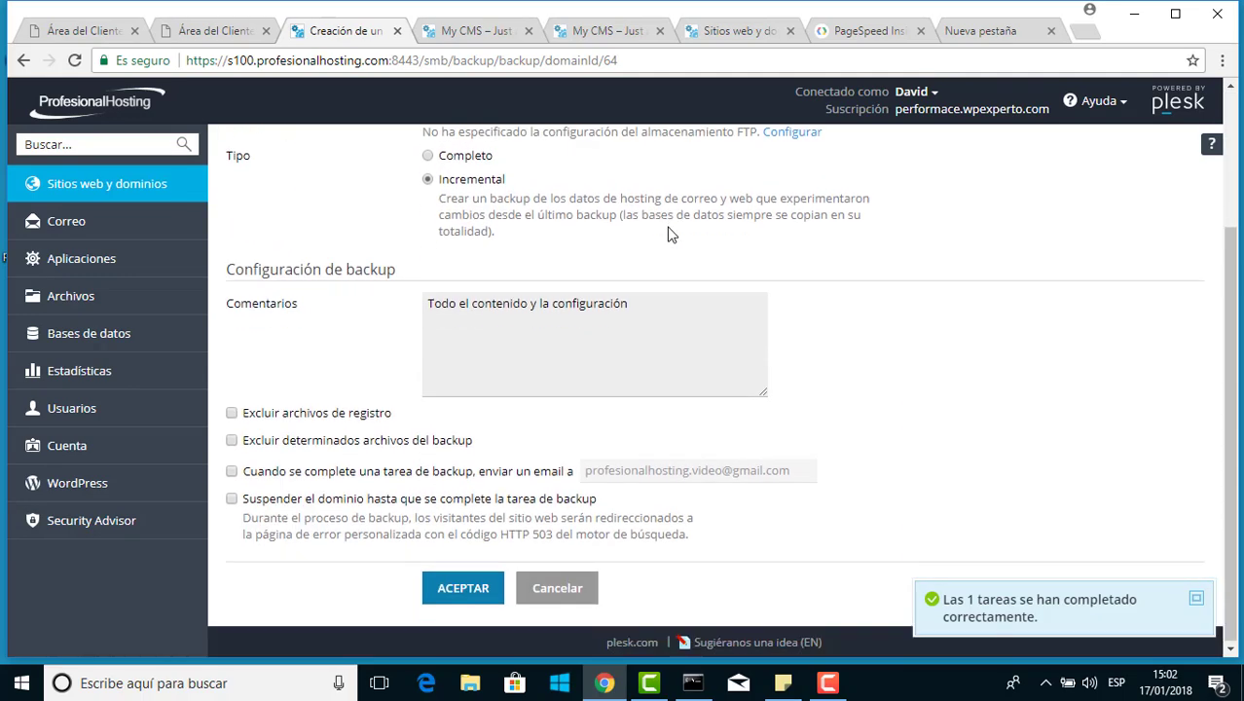
pyautogui.scroll(2, 669, 233)
pyautogui.scroll(-2, 669, 234)
pyautogui.scroll(2, 668, 230)
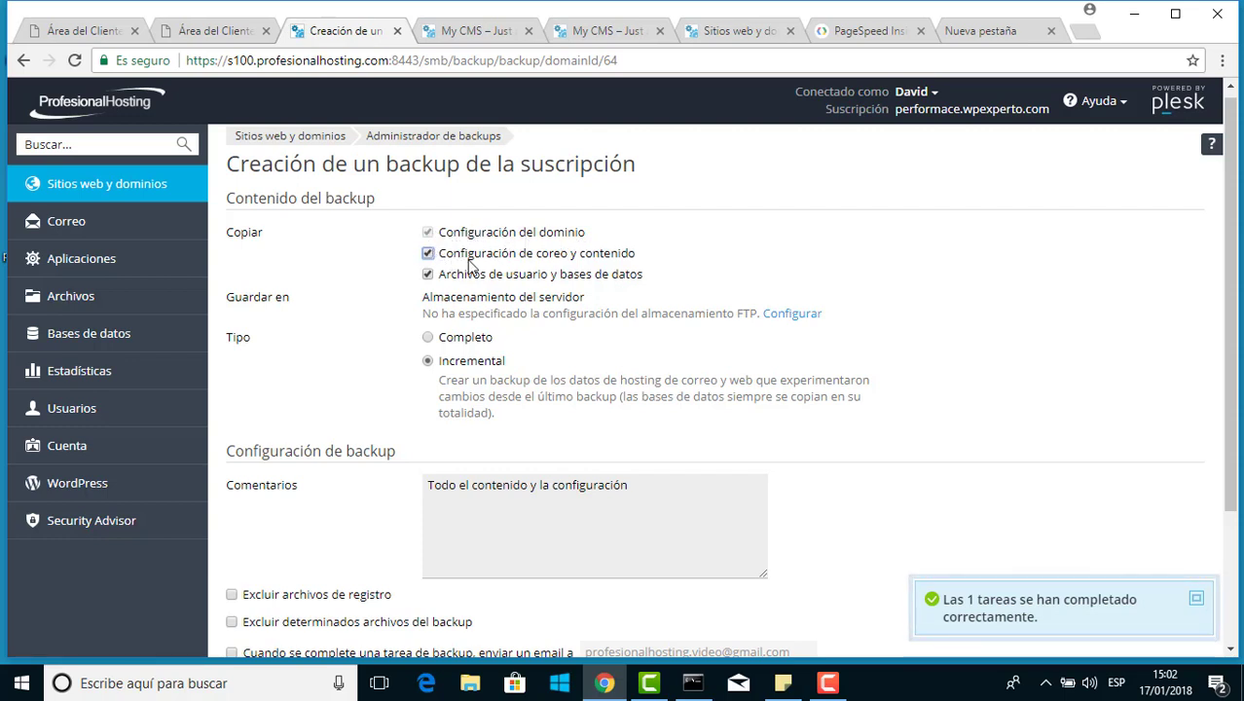
pyautogui.click(428, 254)
pyautogui.click(429, 254)
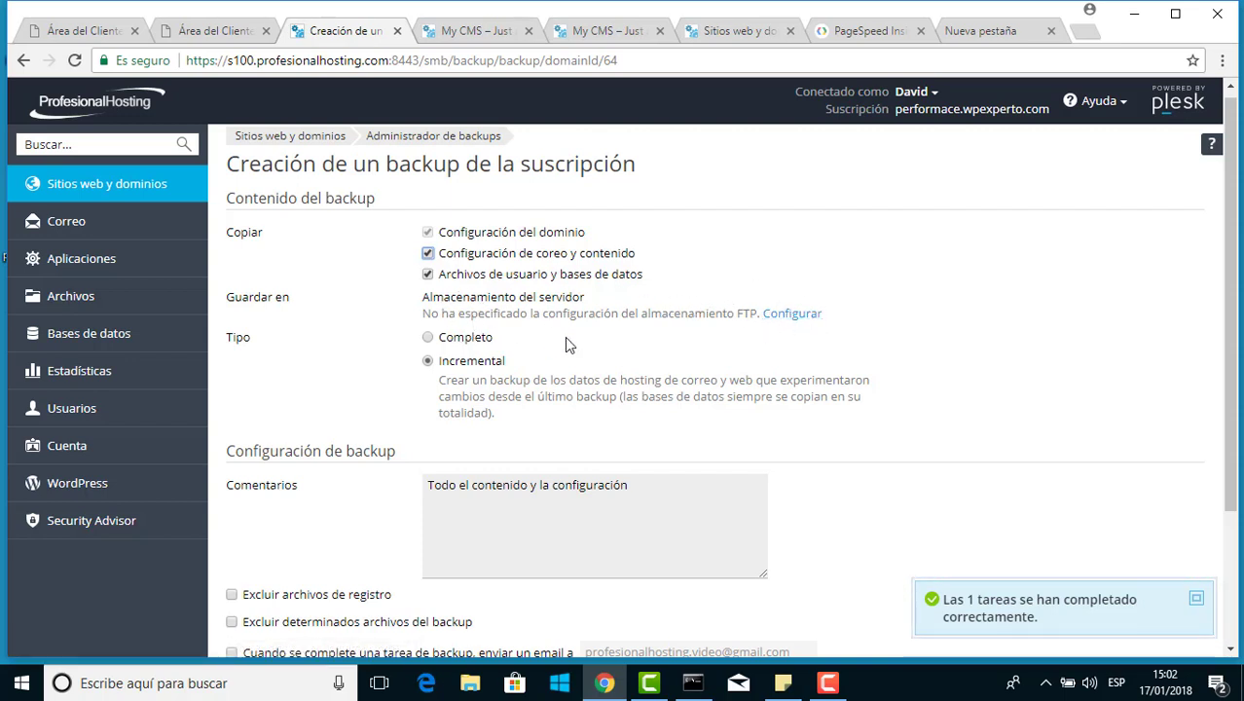
pyautogui.scroll(-1, 696, 332)
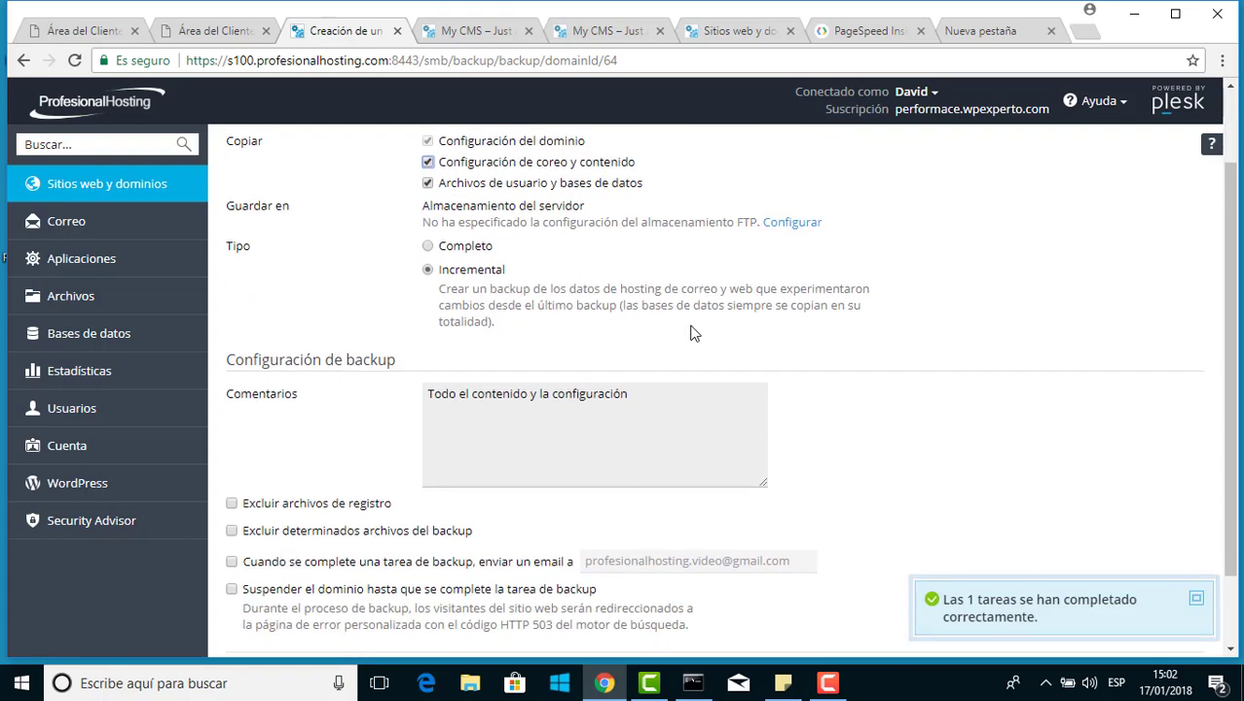
pyautogui.scroll(-1, 698, 327)
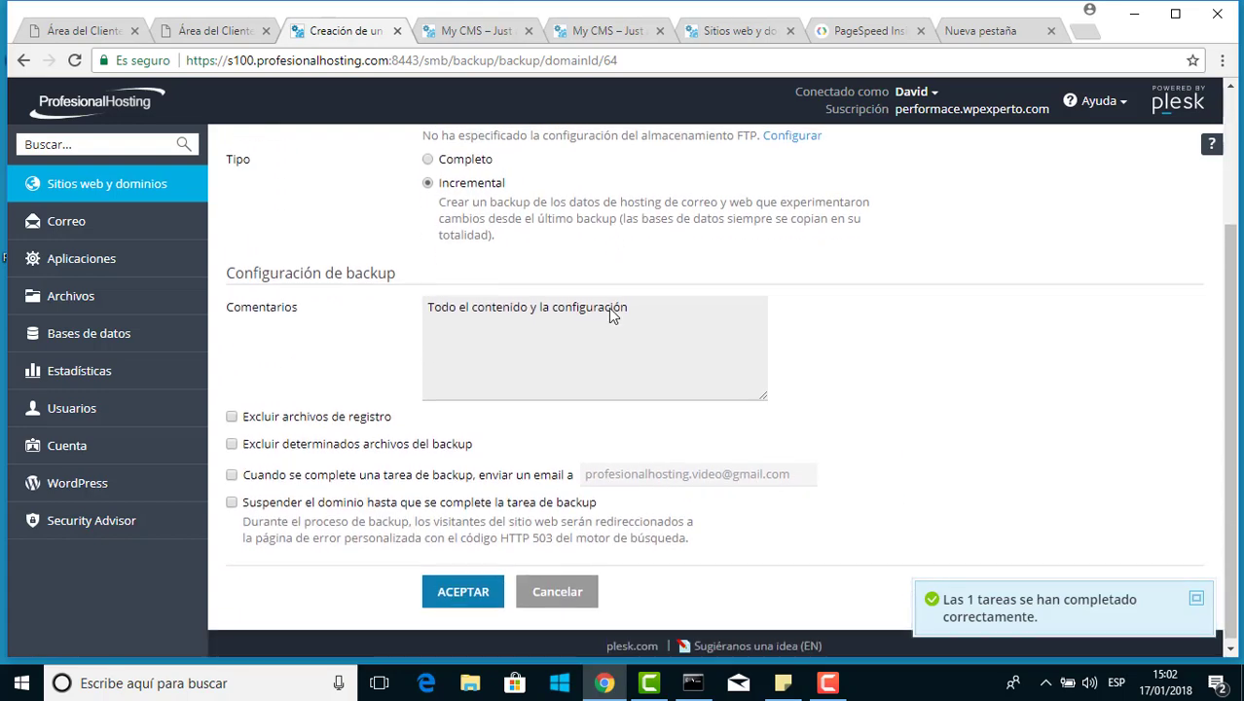
# Exclude log files and the cache/* path, and enable an e-mail notification on completion
pyautogui.tripleClick(456, 303)
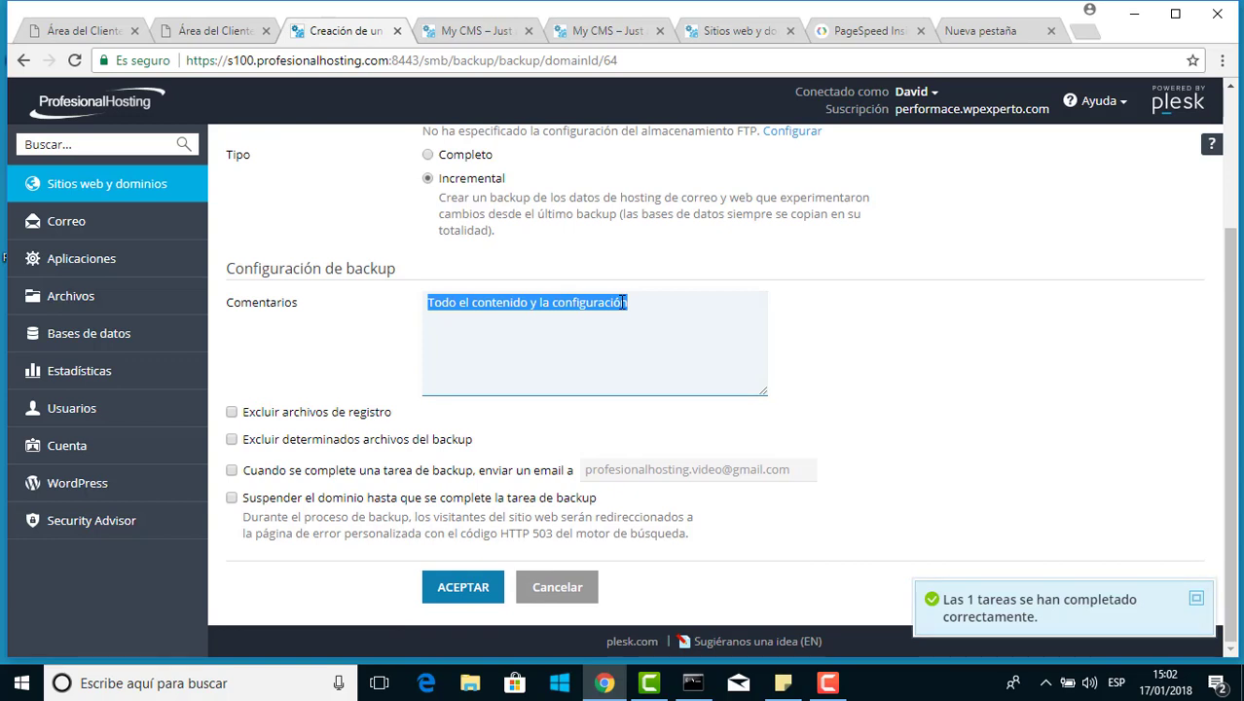
pyautogui.click(233, 413)
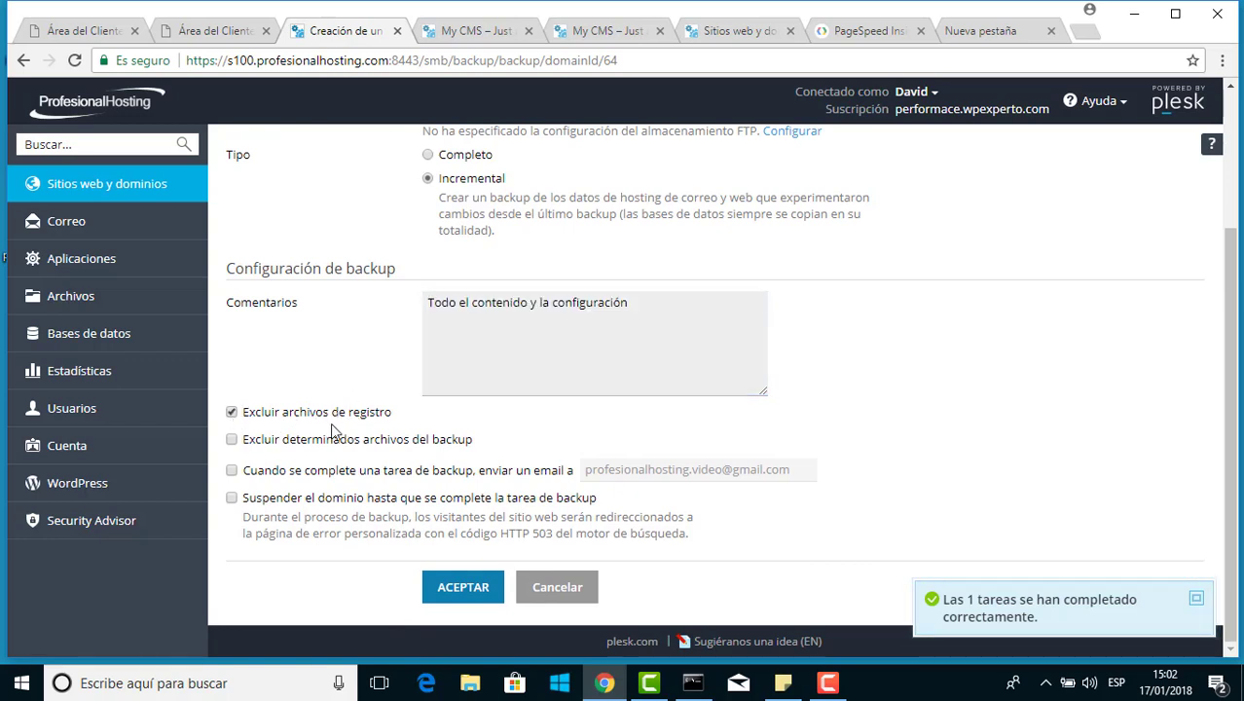
pyautogui.click(232, 440)
pyautogui.click(451, 486)
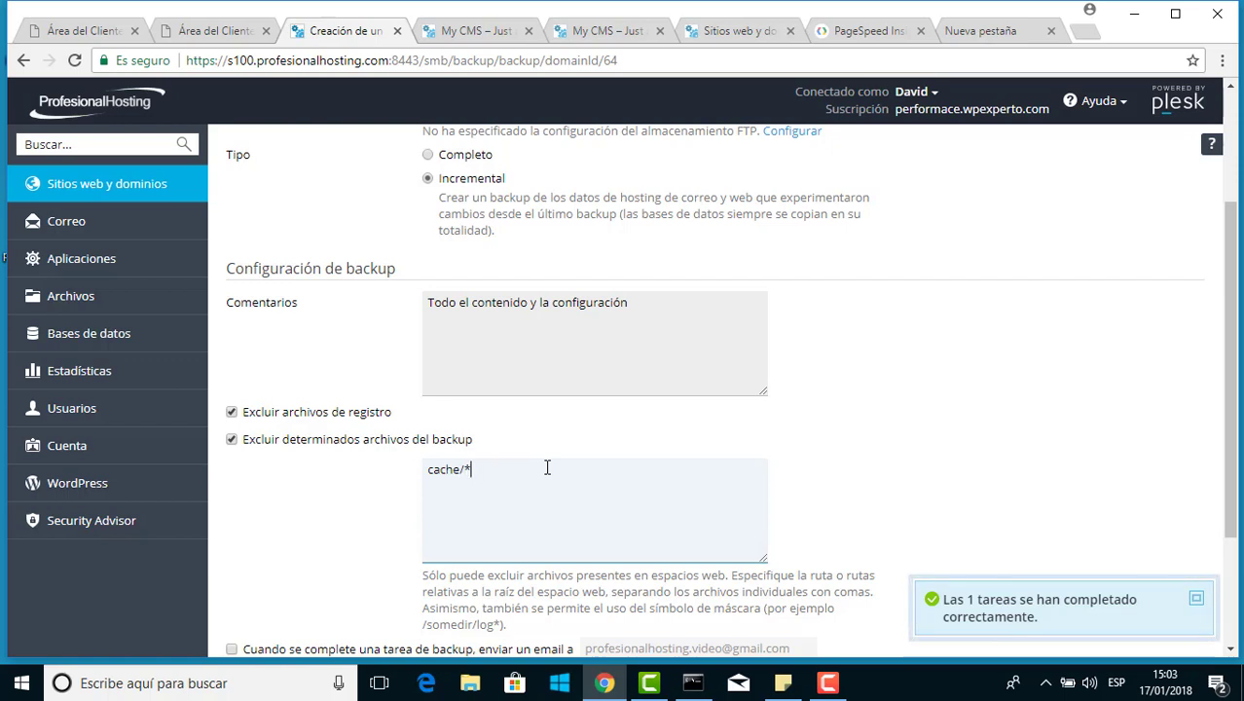
pyautogui.doubleClick(430, 469)
pyautogui.scroll(-2, 502, 473)
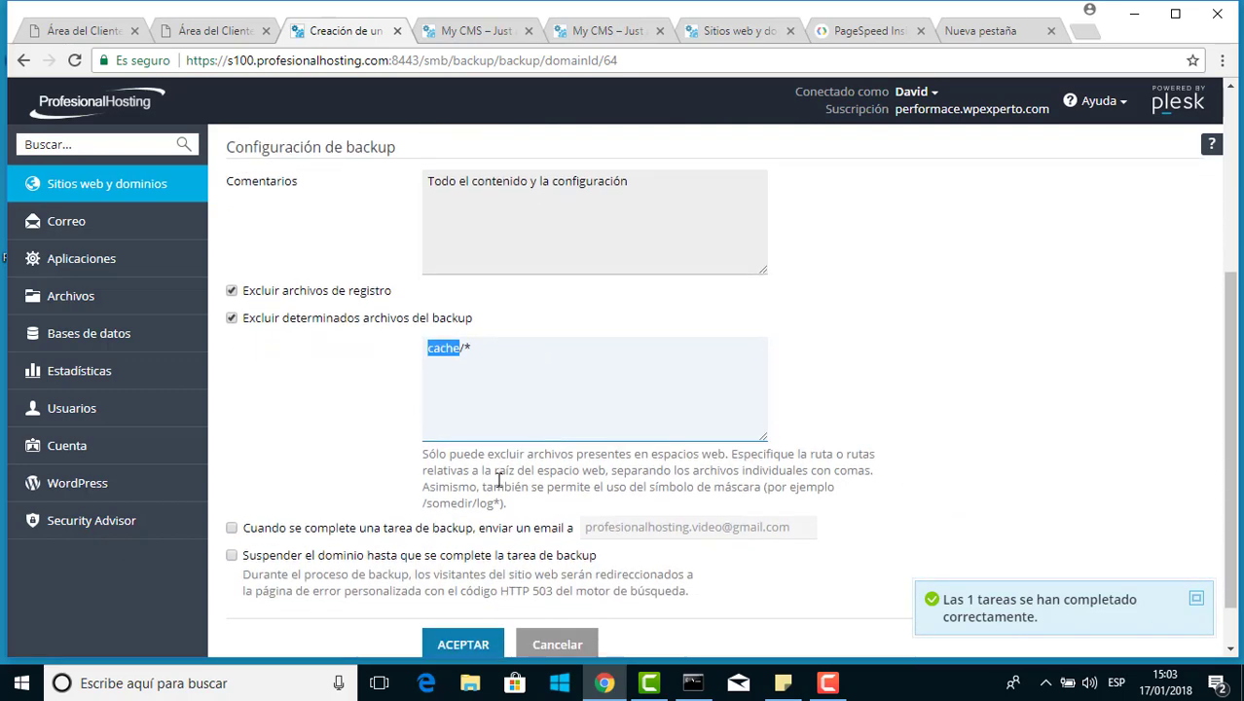
pyautogui.click(283, 473)
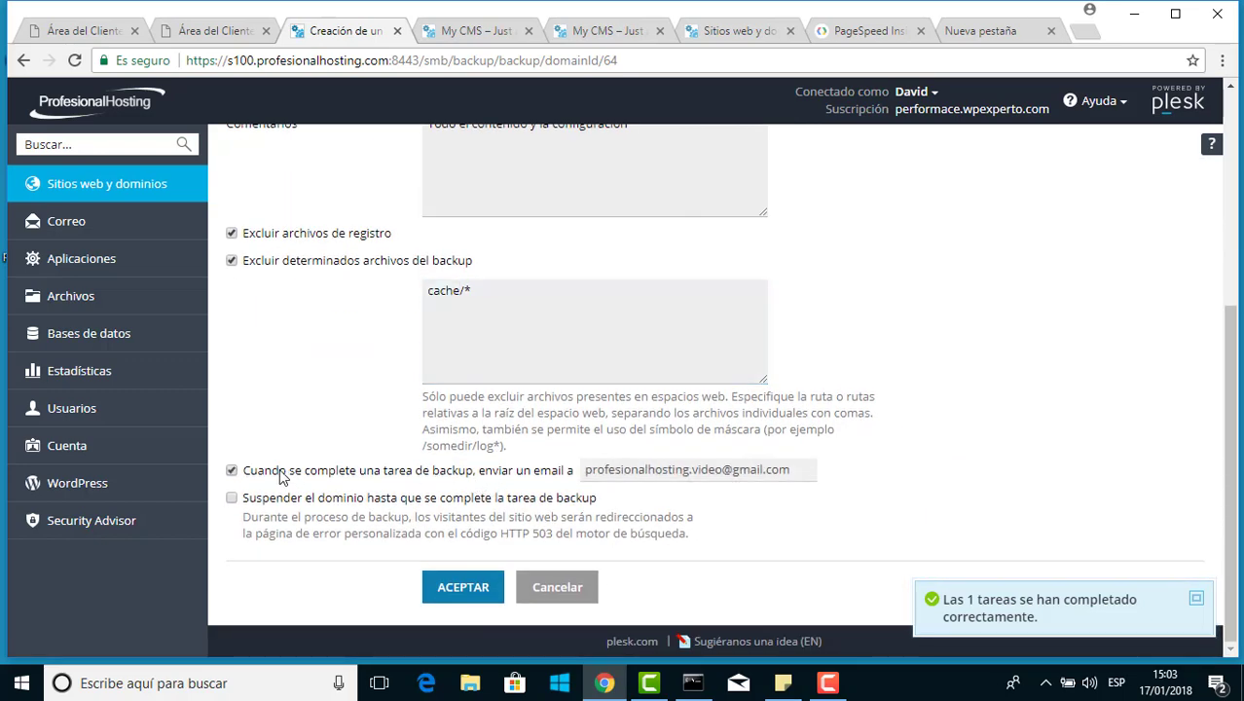
pyautogui.tripleClick(664, 468)
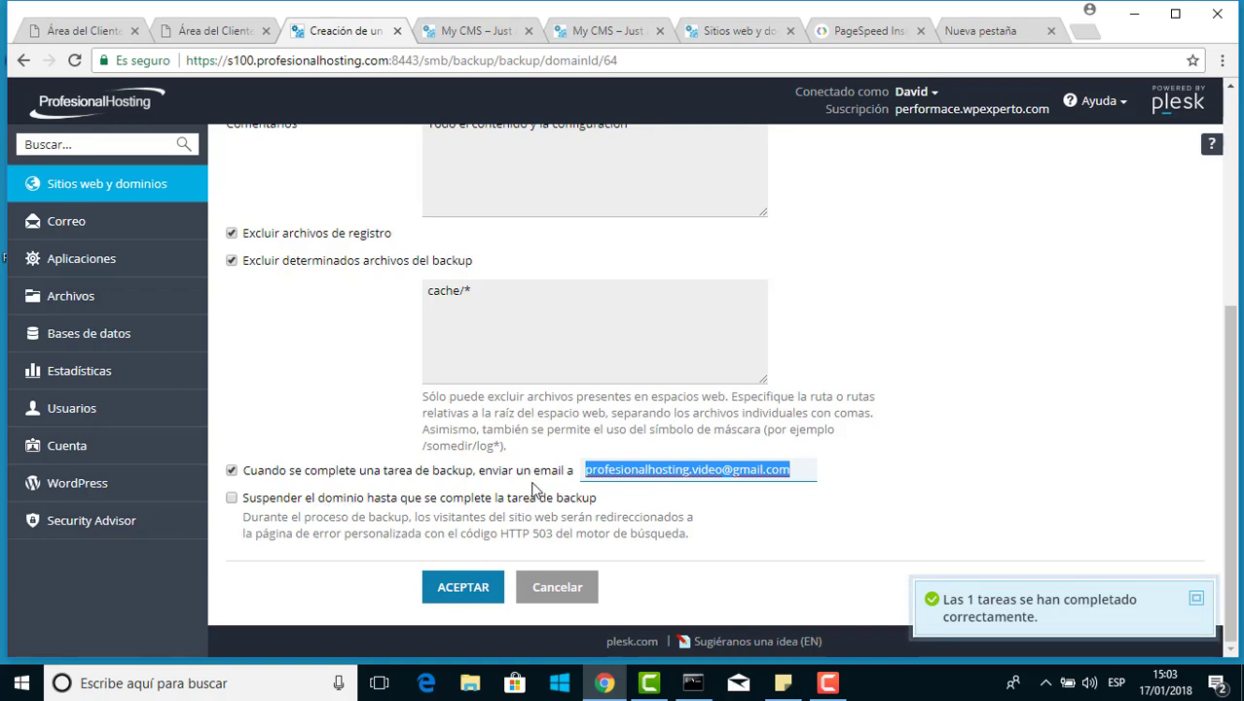
# Submit the backup form with ACEPTAR to create the 9.47 MB backup
pyautogui.click(472, 585)
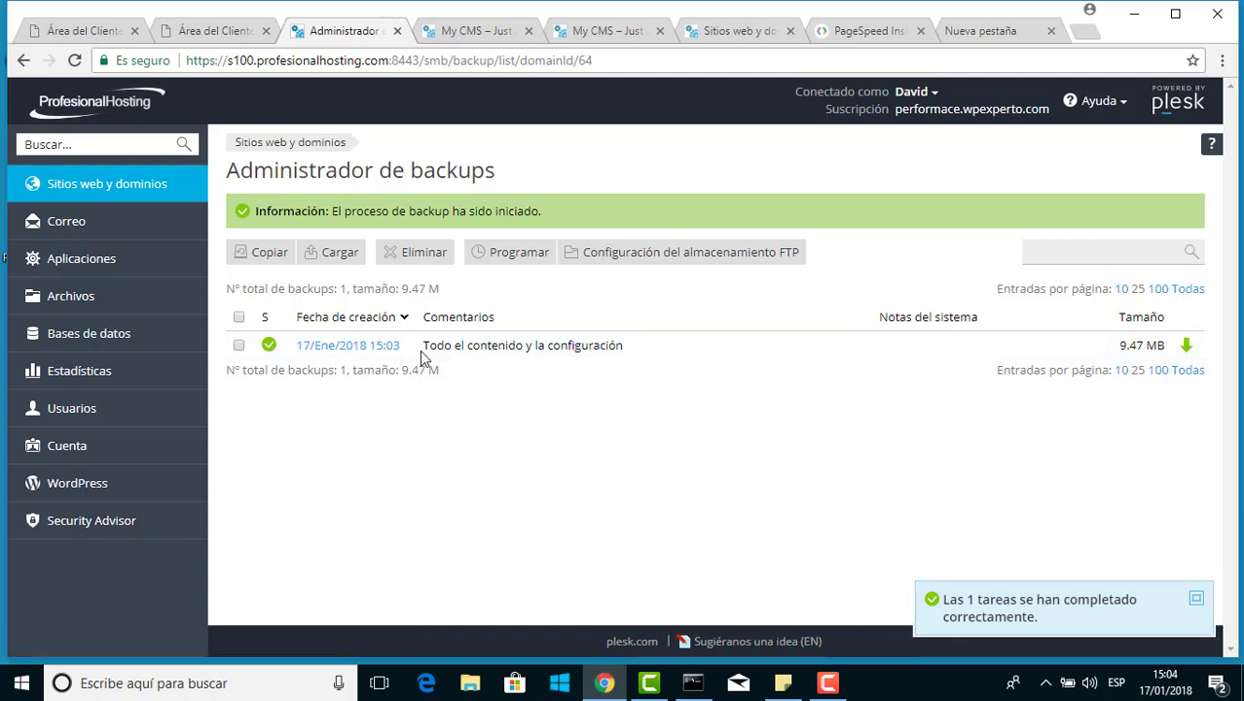
# Open the 17/Ene/2018 15:03 backup and go to its Descargar page
pyautogui.click(390, 347)
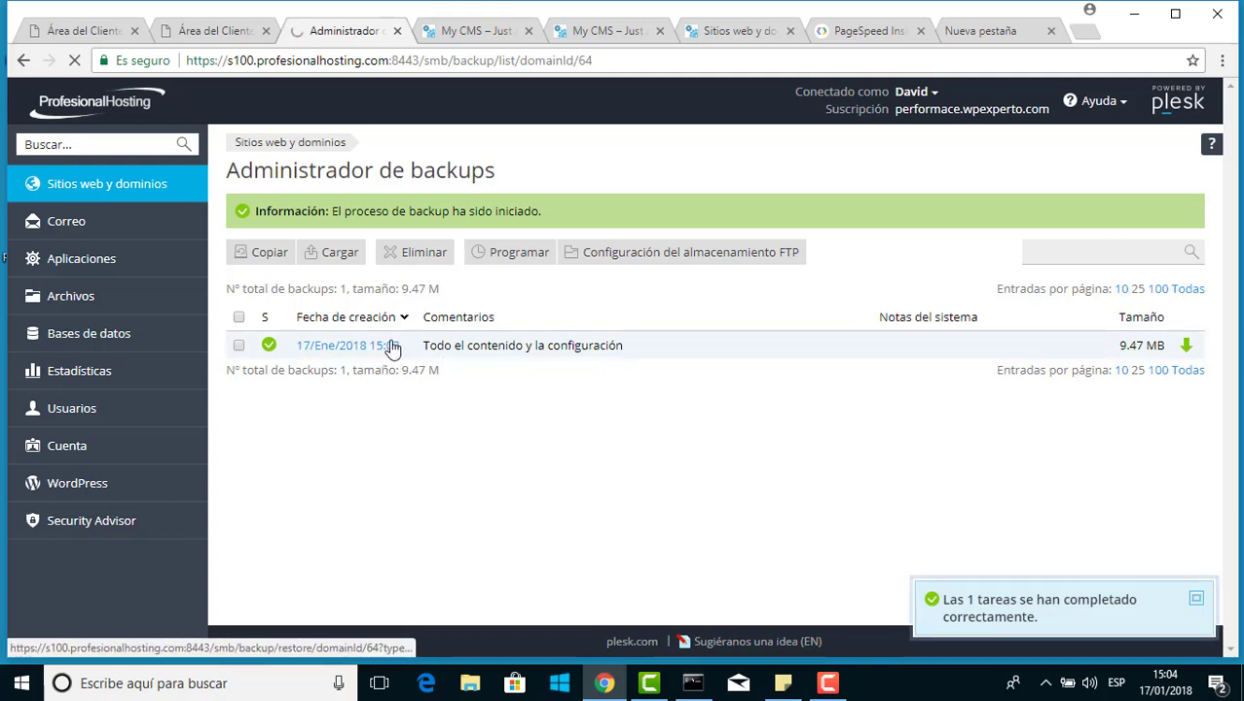
pyautogui.scroll(-4, 407, 355)
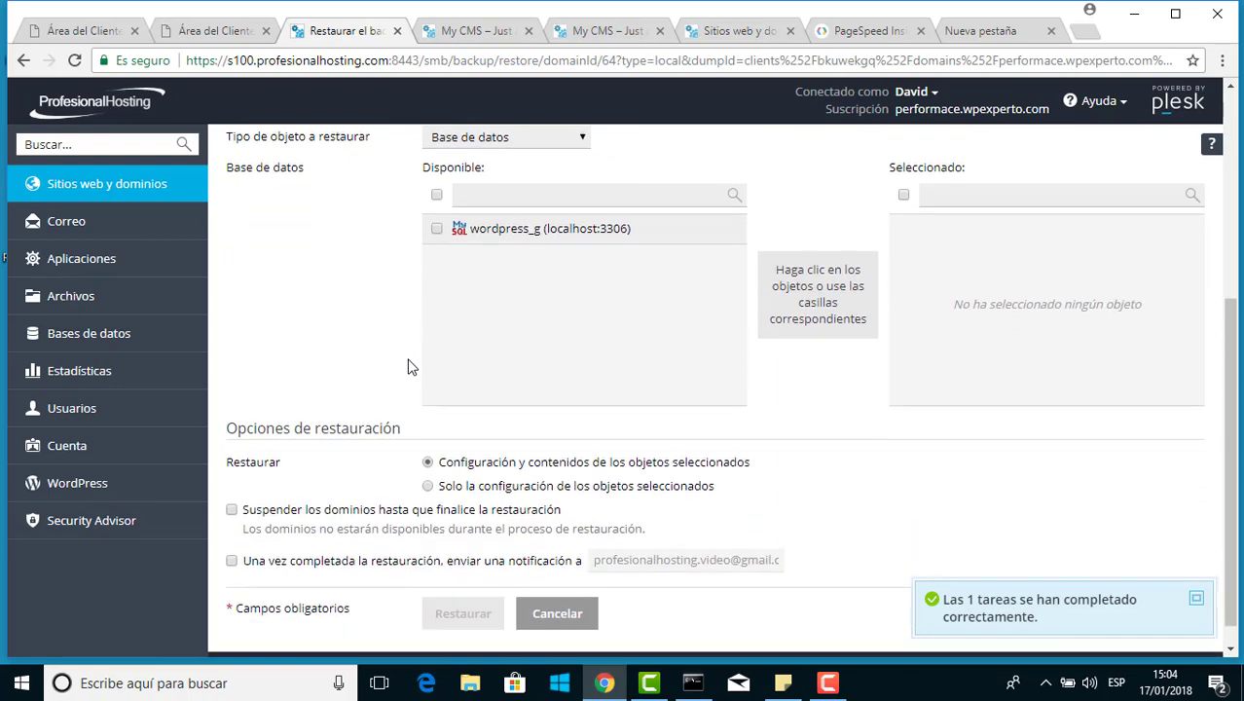
pyautogui.scroll(4, 409, 367)
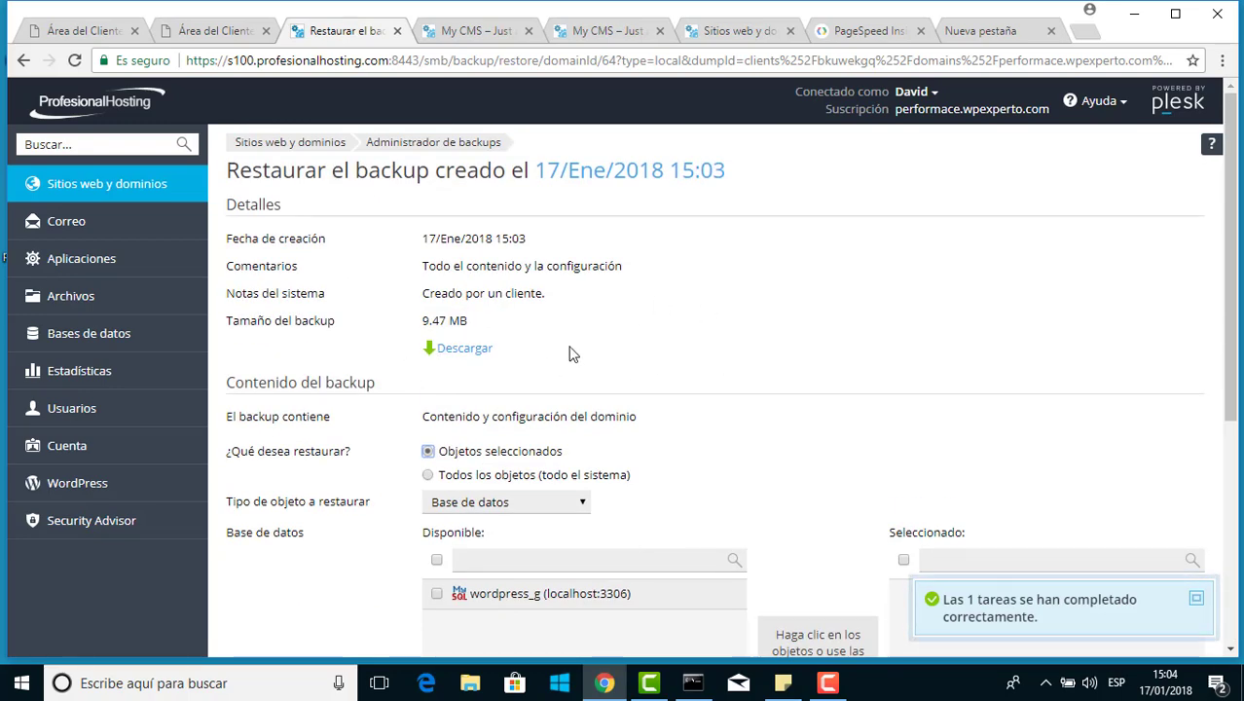
pyautogui.click(473, 349)
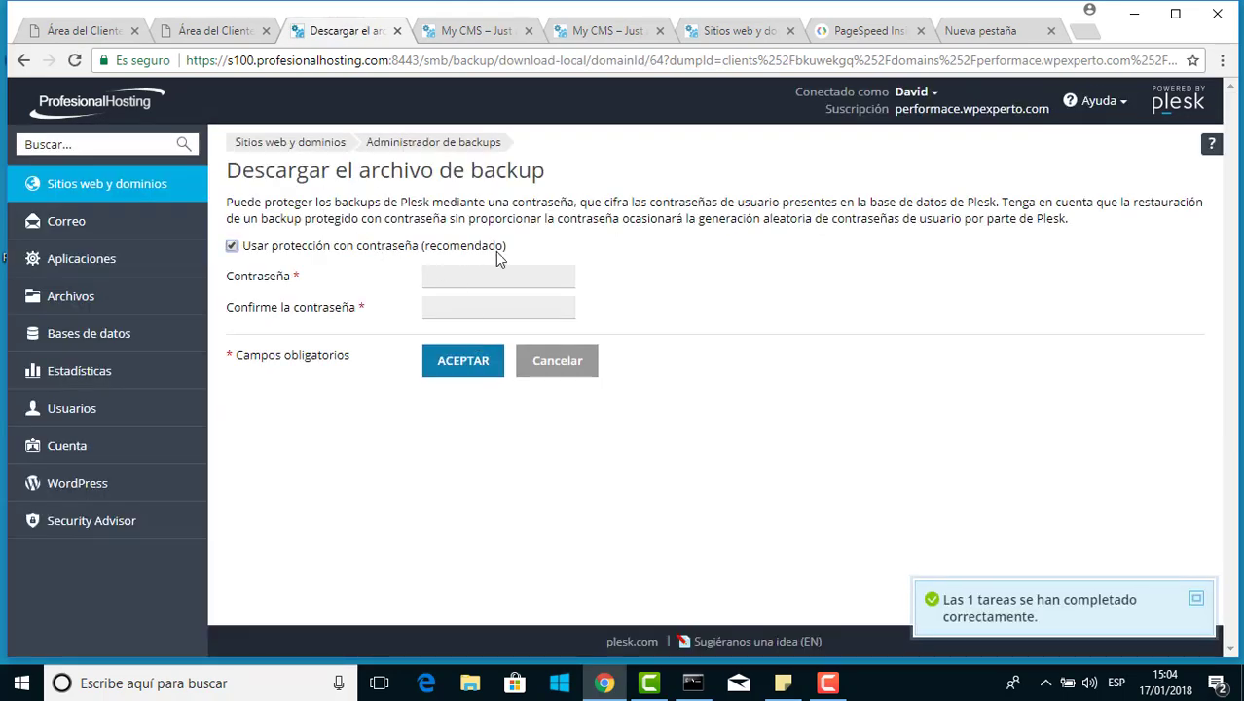
# Download the backup as a password-protected .tar, entering and confirming a medium-strength password
pyautogui.click(407, 249)
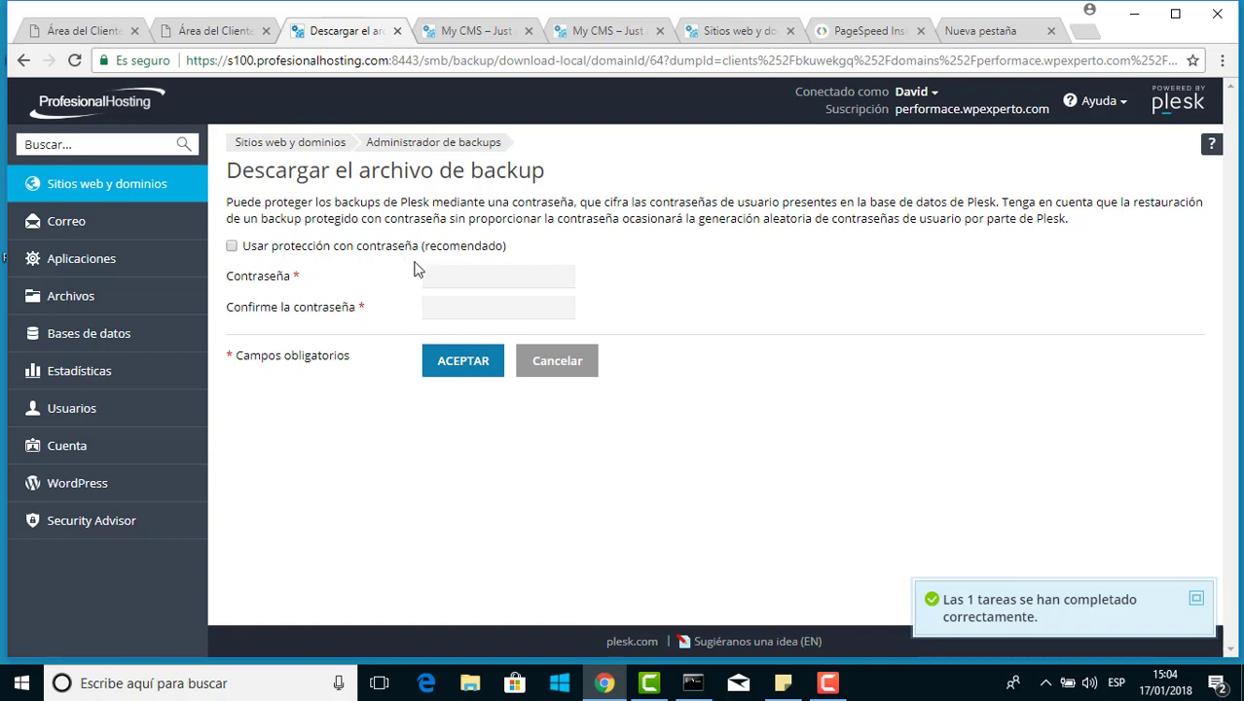
pyautogui.click(395, 251)
pyautogui.click(466, 279)
pyautogui.write('••••••')
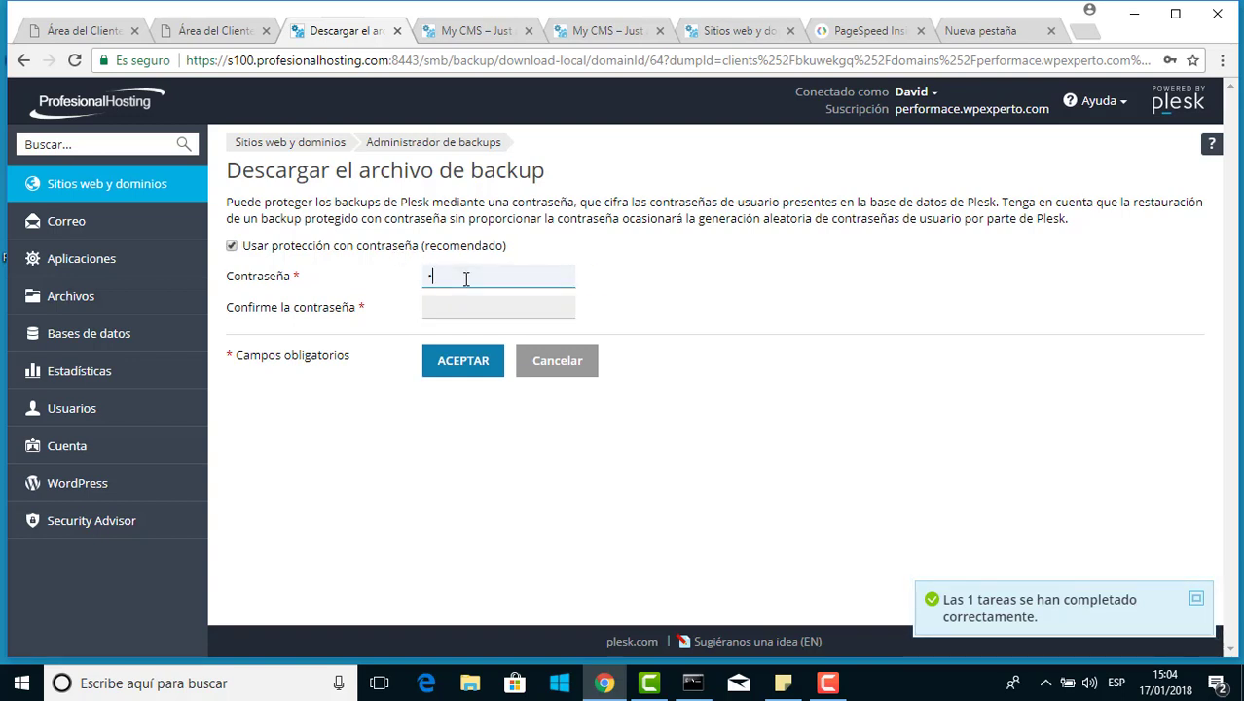
pyautogui.press('Tab')
pyautogui.write('••••••')
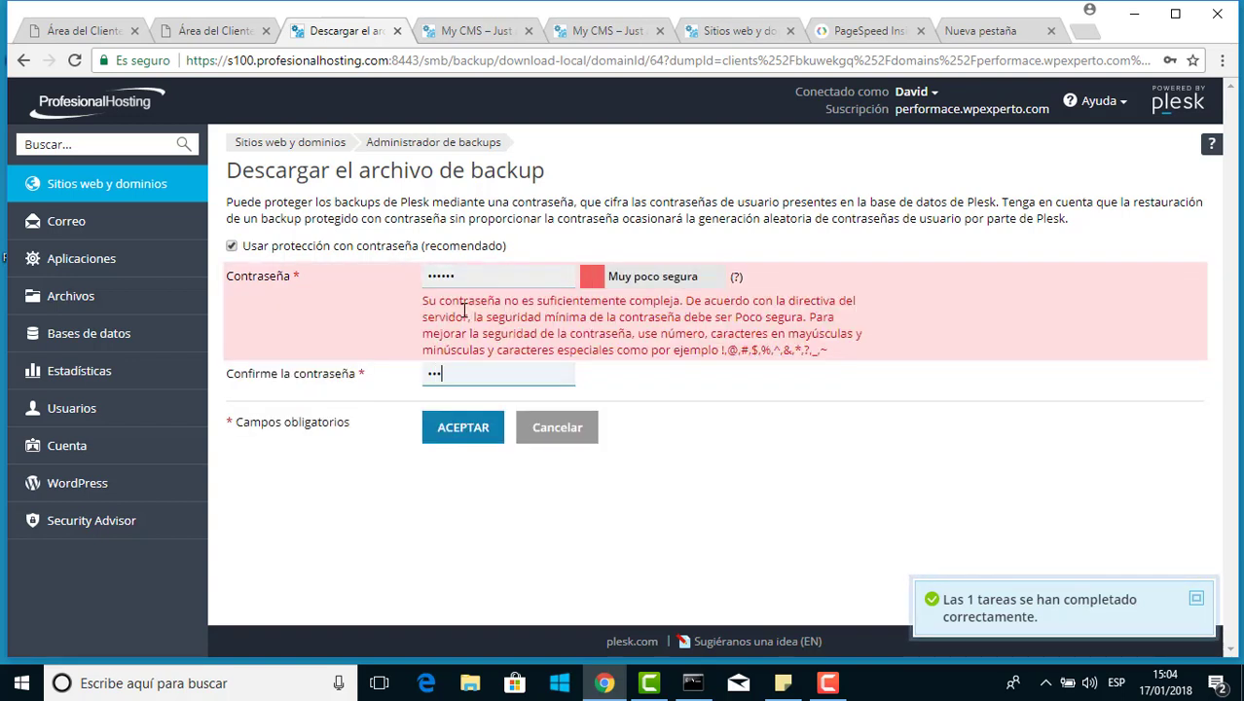
pyautogui.click(483, 280)
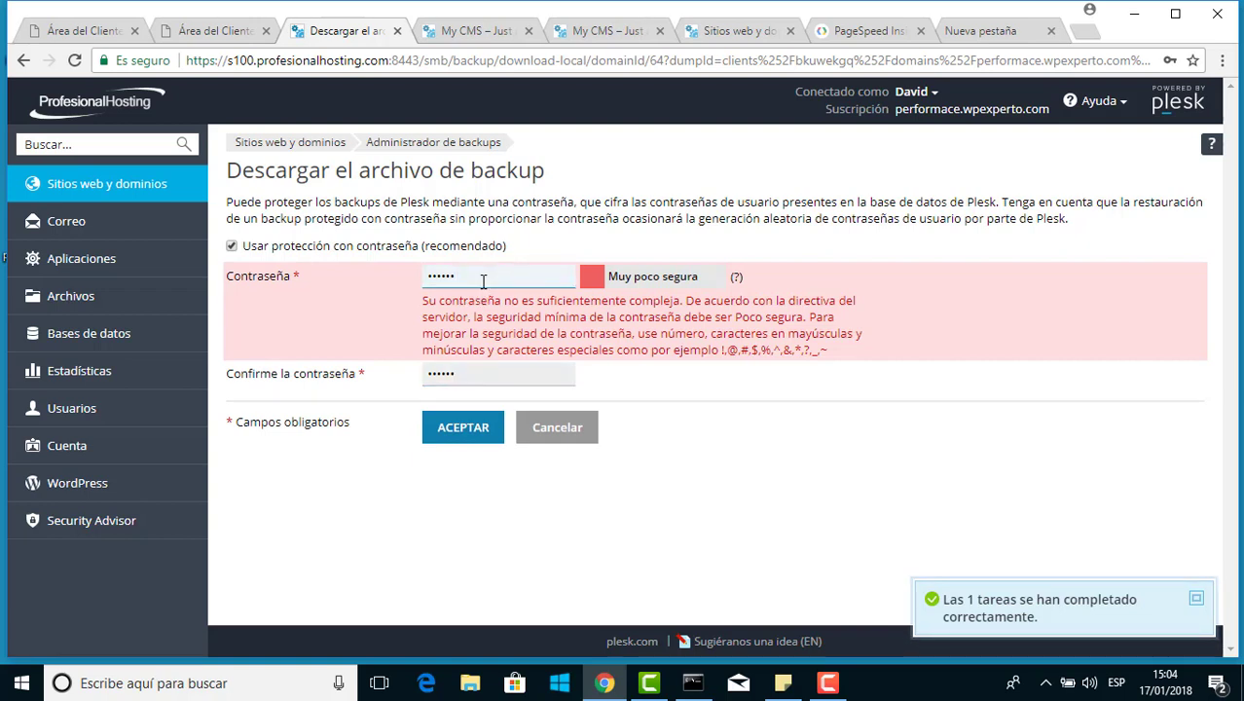
pyautogui.write('•••')
pyautogui.click(470, 383)
pyautogui.write('•••')
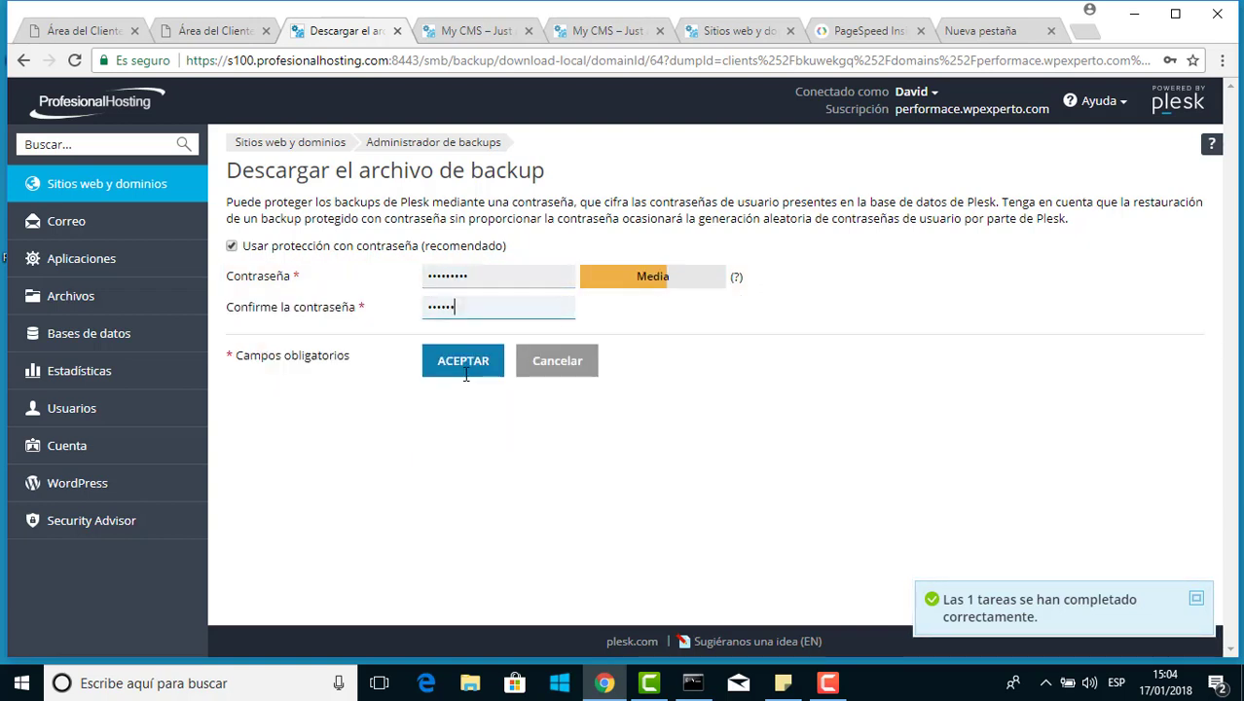
pyautogui.click(467, 373)
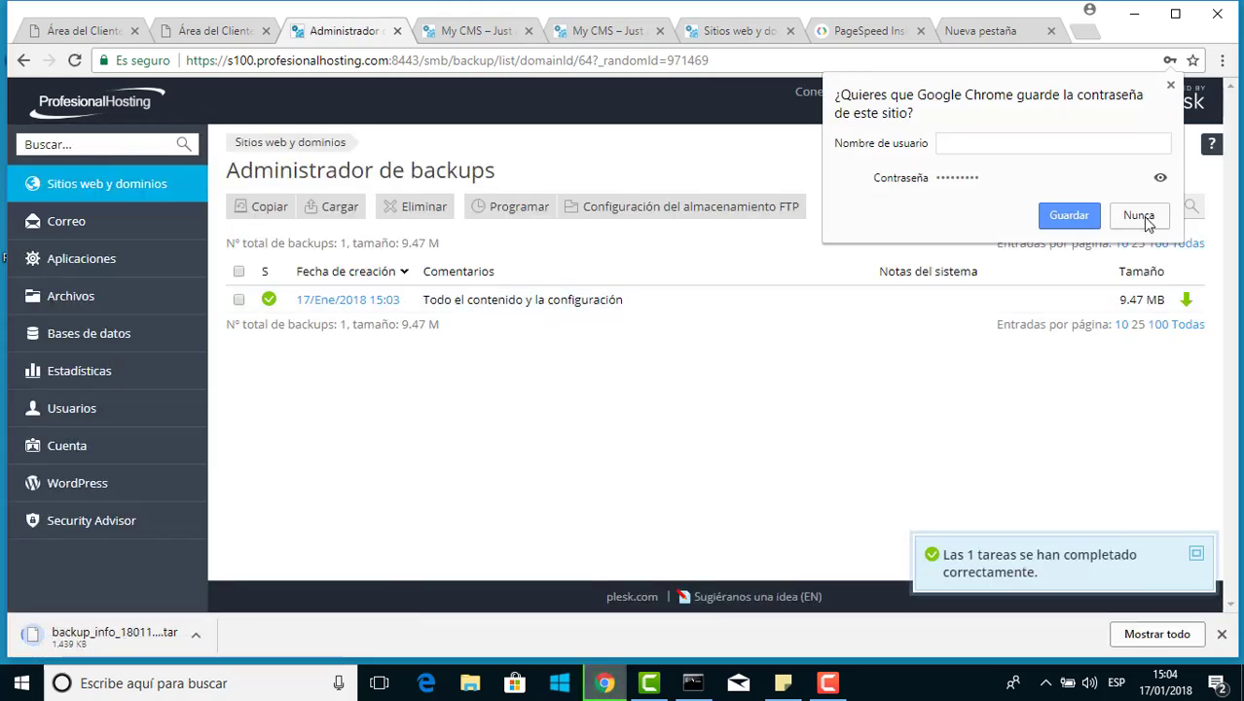
# Decline Chrome's offer to save the password by choosing Nunca
pyautogui.click(1143, 216)
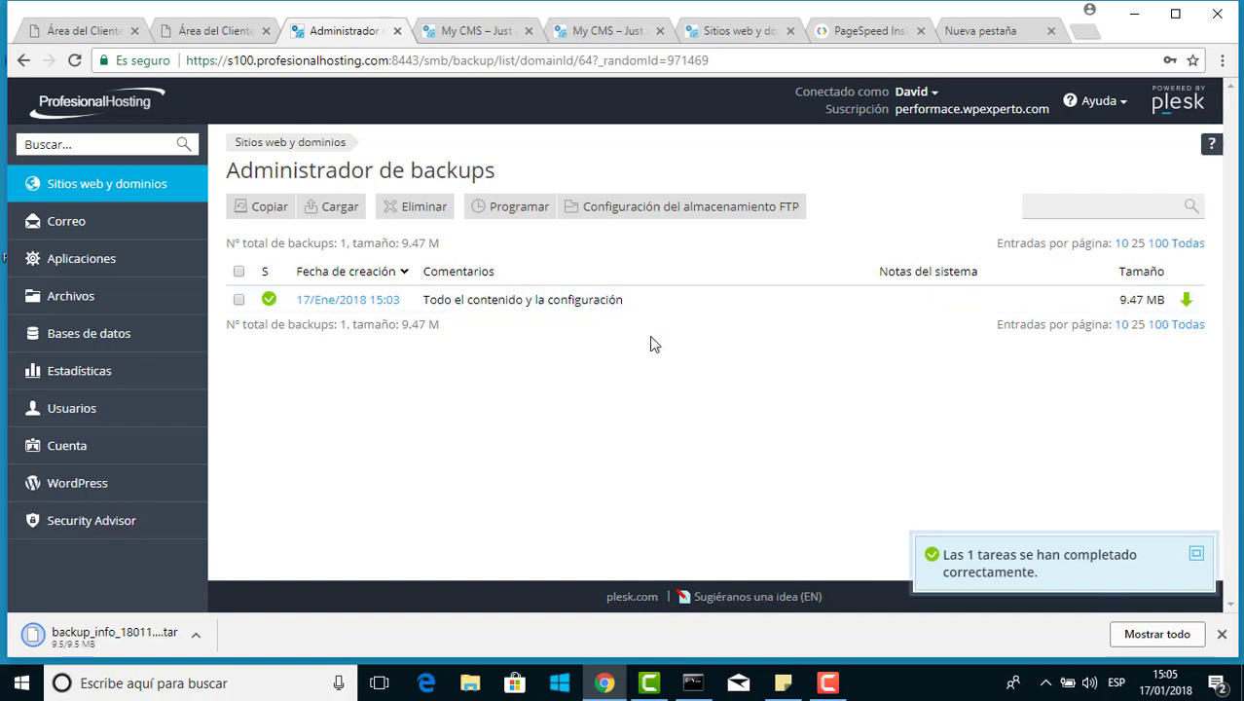
# Restore the 15:03 backup with only Bases de datos selected, excluding mail, web content and domain configuration
pyautogui.click(395, 306)
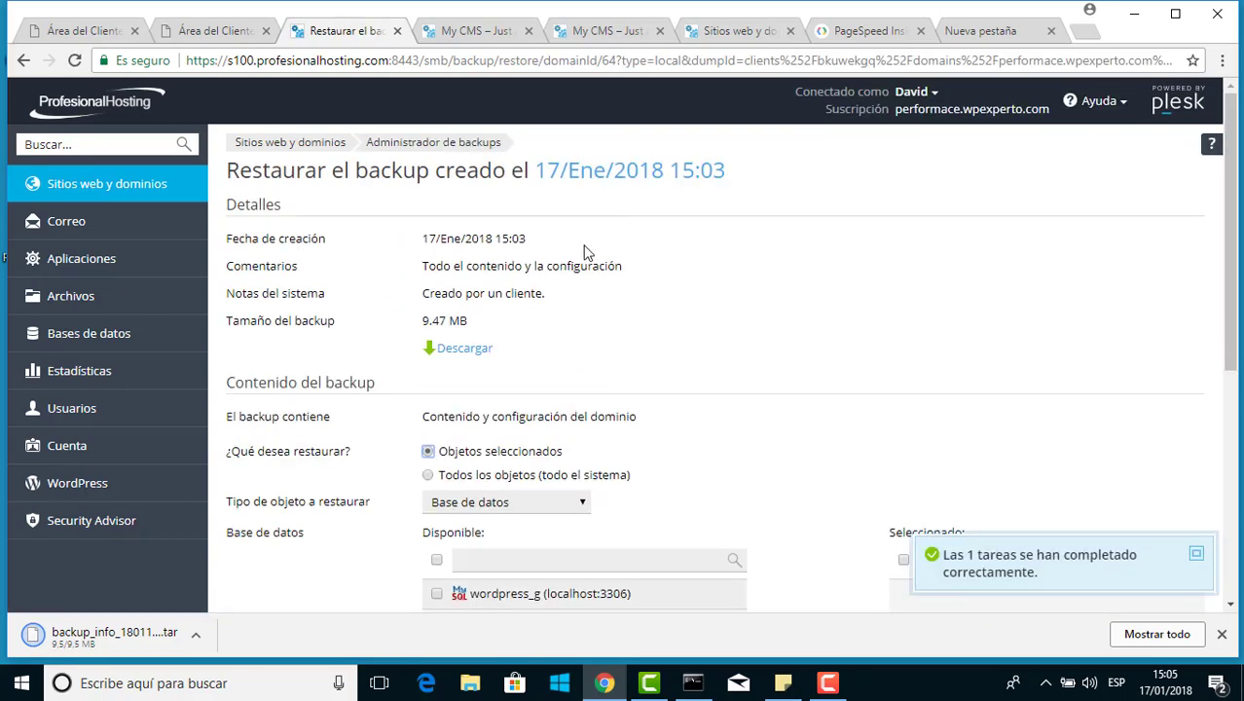
pyautogui.scroll(-3, 693, 245)
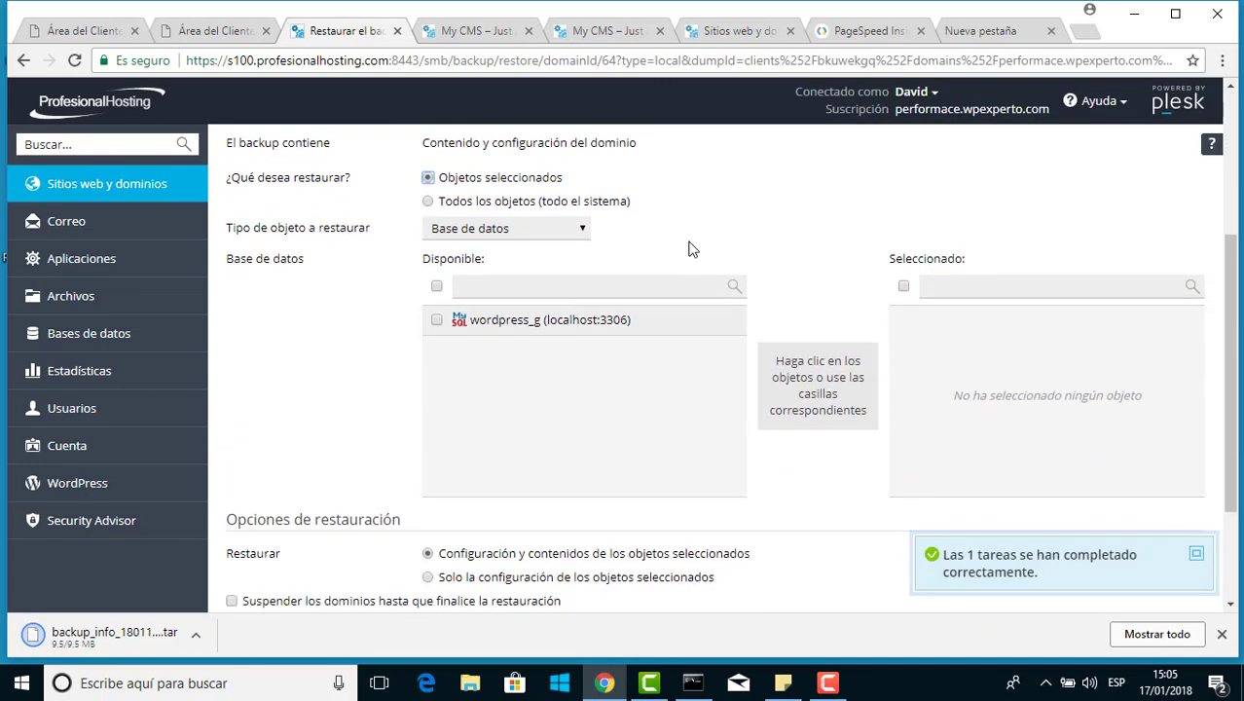
pyautogui.scroll(2, 692, 250)
pyautogui.scroll(1, 689, 251)
pyautogui.scroll(-2, 677, 251)
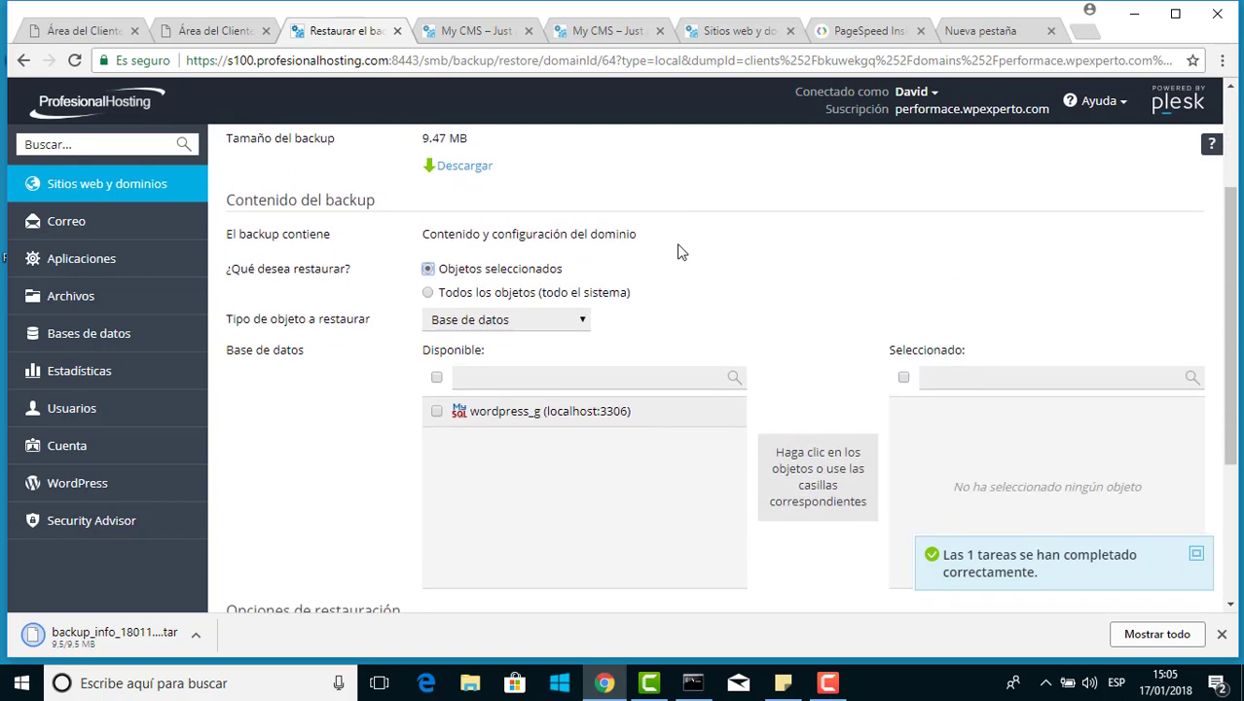
pyautogui.click(427, 293)
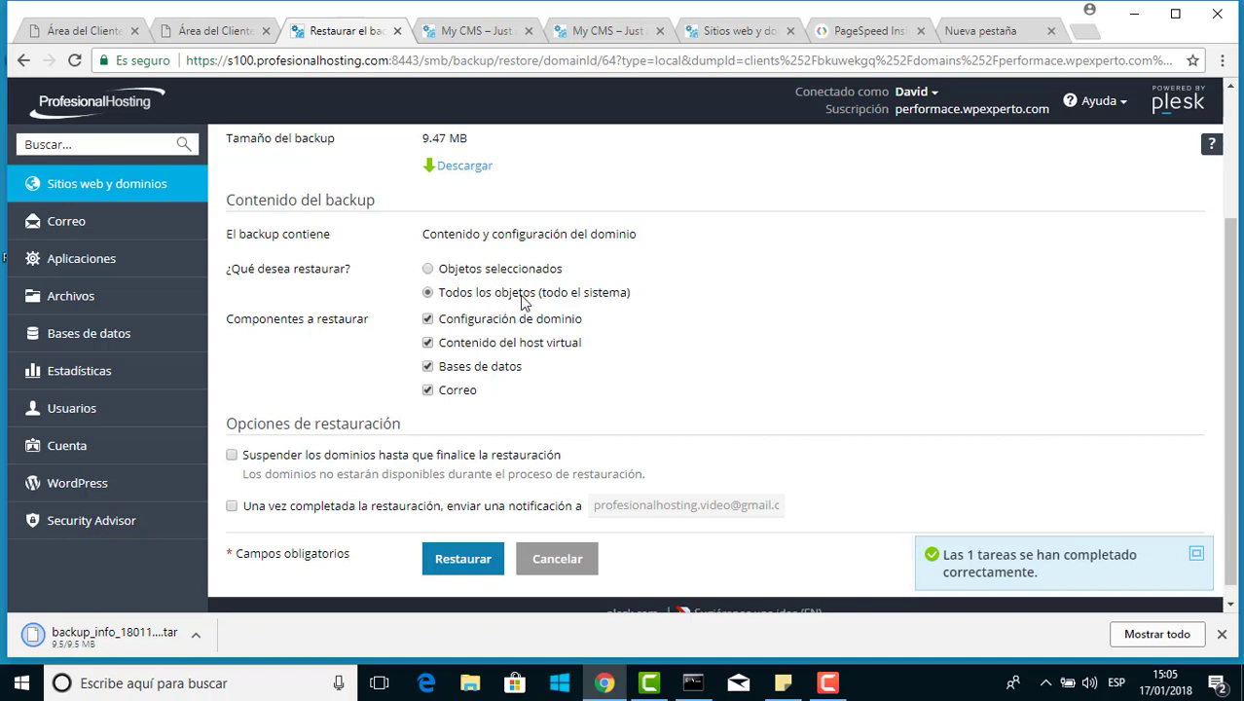
pyautogui.scroll(-1, 524, 302)
pyautogui.click(428, 375)
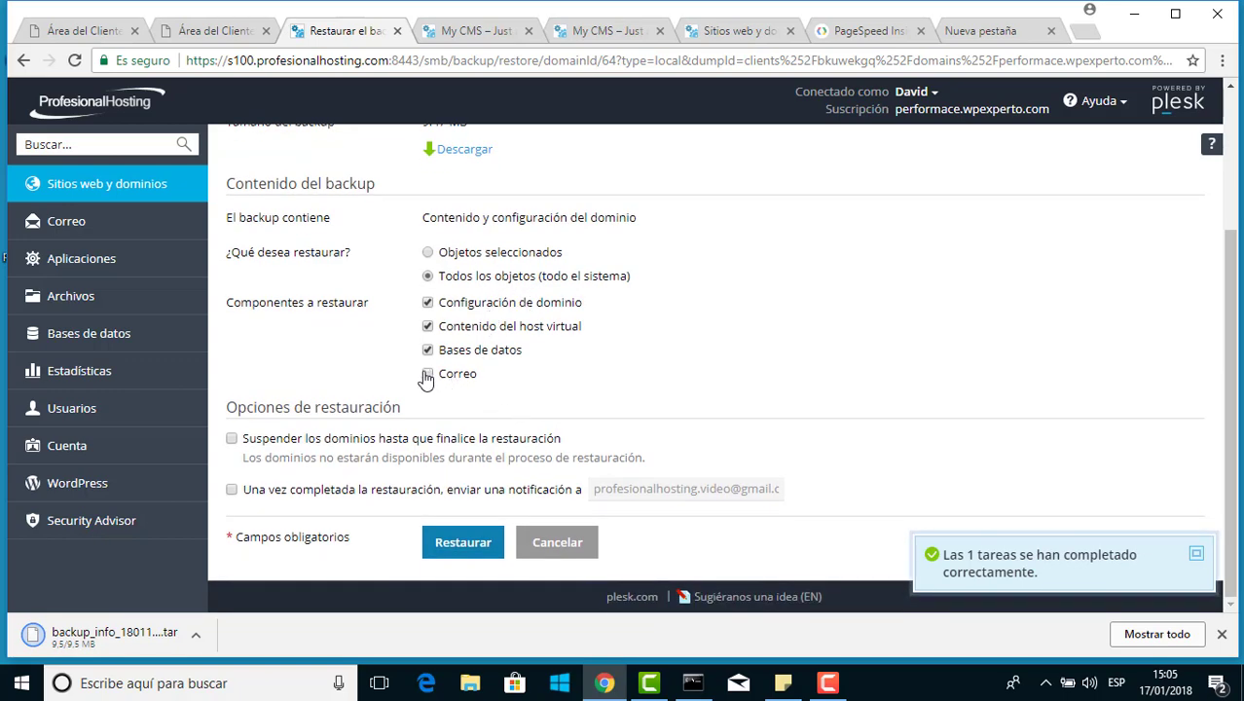
pyautogui.click(427, 327)
pyautogui.click(428, 304)
pyautogui.click(450, 542)
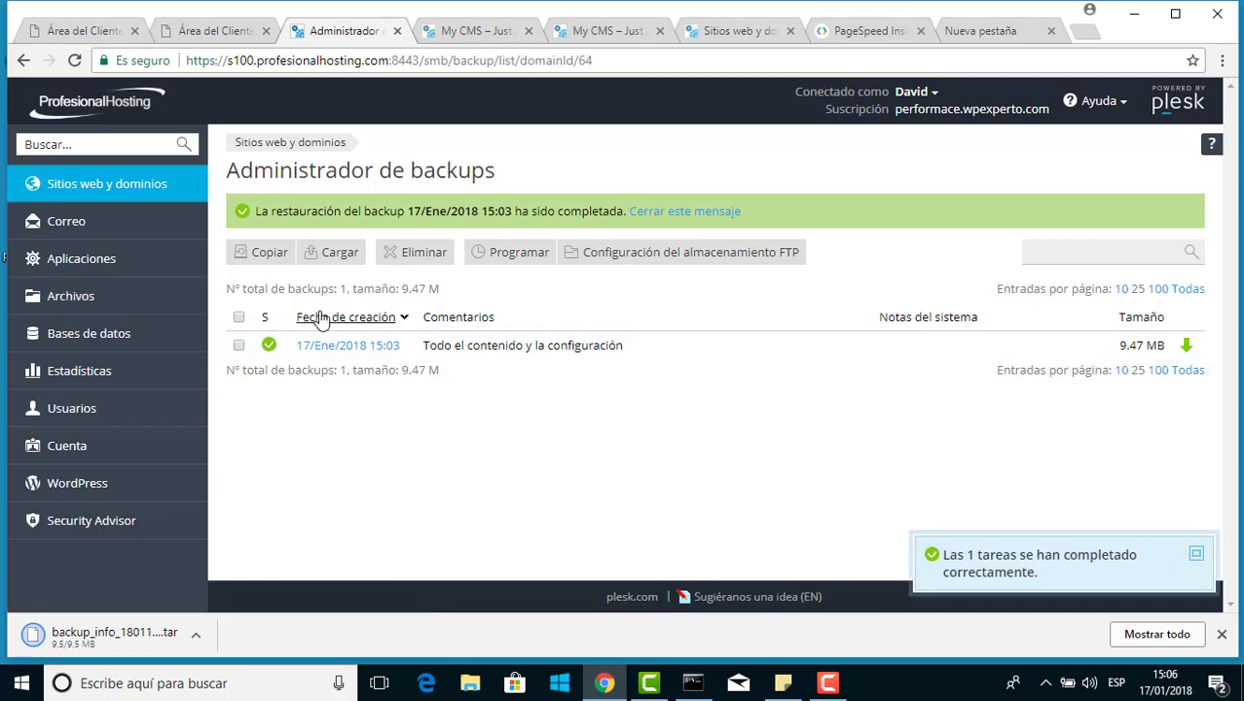
# Open the Programar page for the subscription's scheduled backups
pyautogui.click(511, 255)
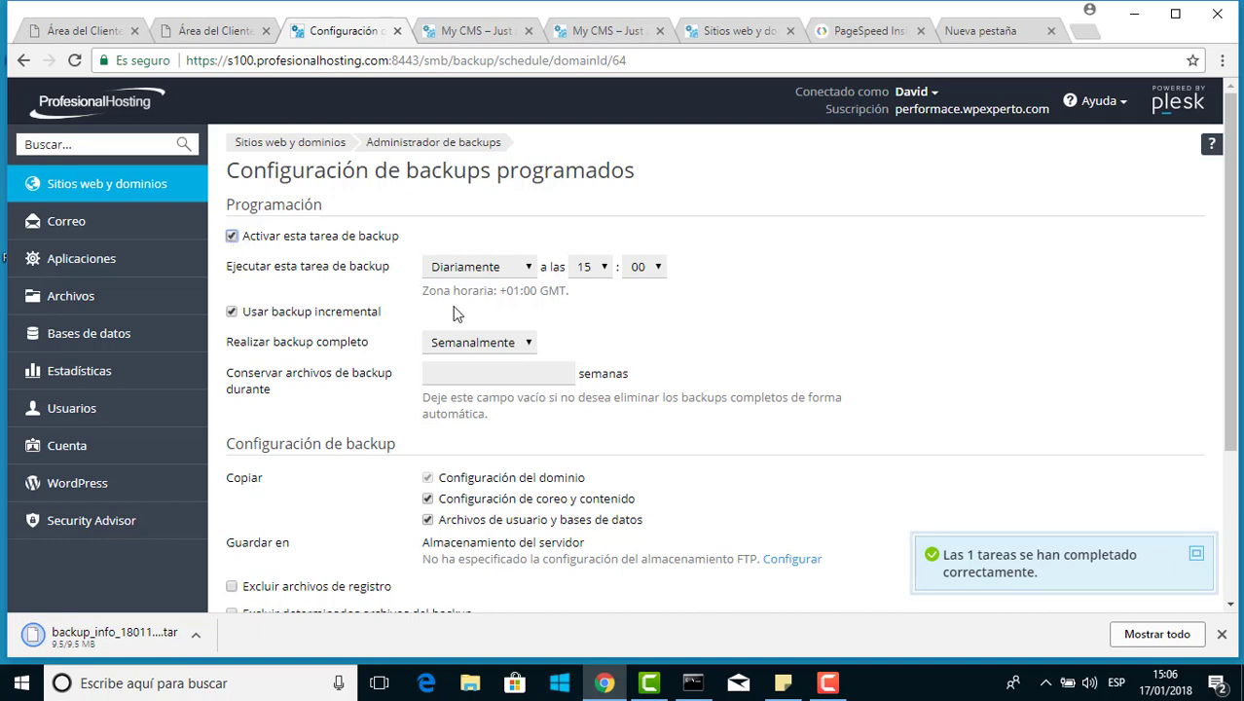
# Set the scheduled backup task to run Semanalmente, on Sunday at 15:00
pyautogui.click(464, 268)
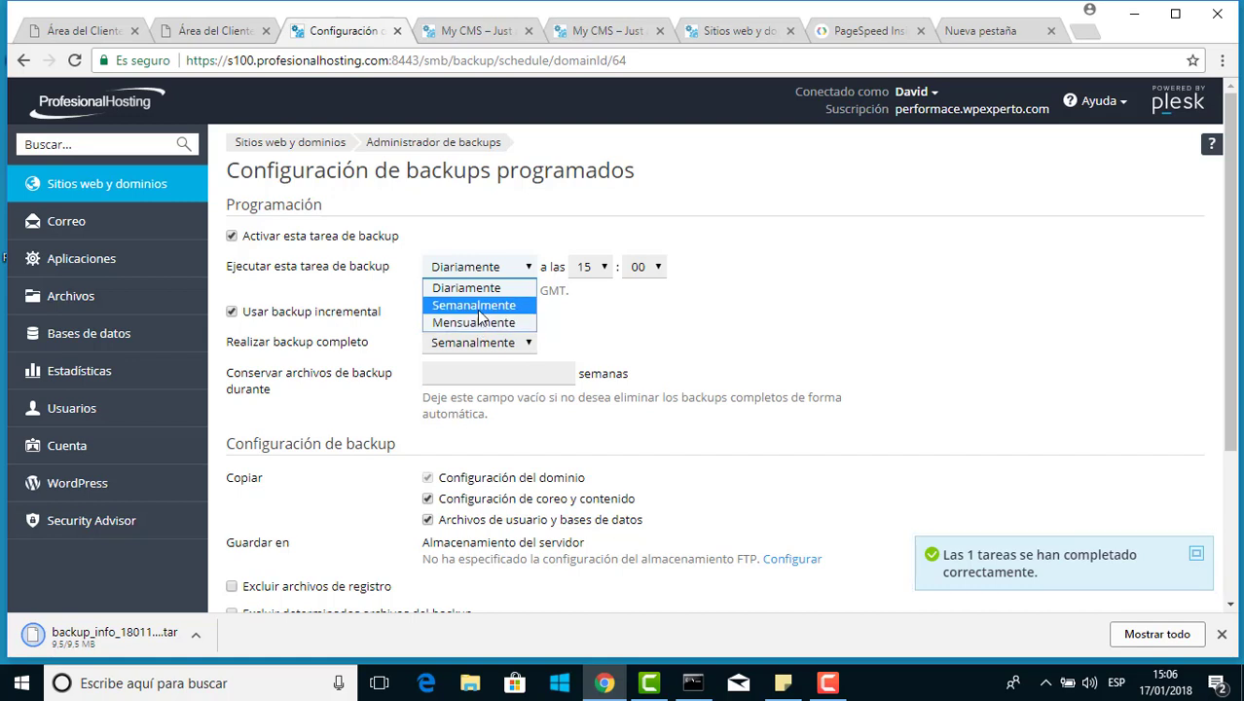
pyautogui.click(475, 306)
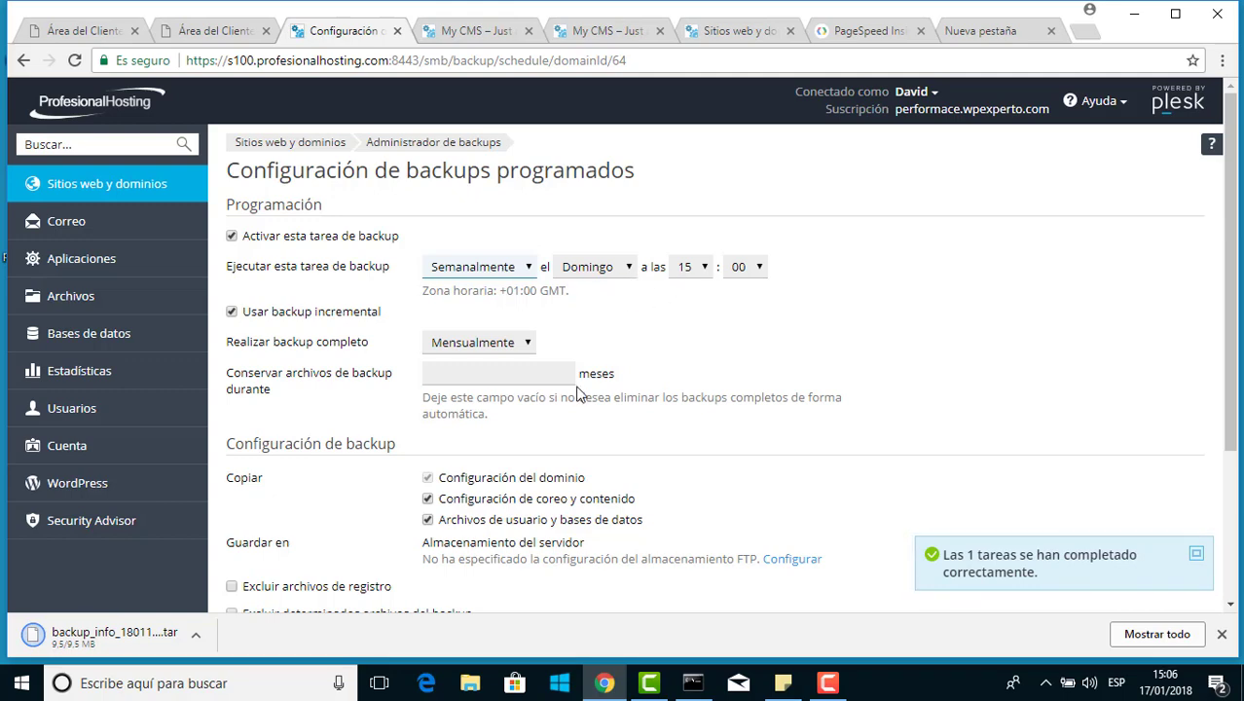
pyautogui.scroll(-1, 576, 379)
pyautogui.scroll(-3, 576, 379)
pyautogui.scroll(2, 576, 378)
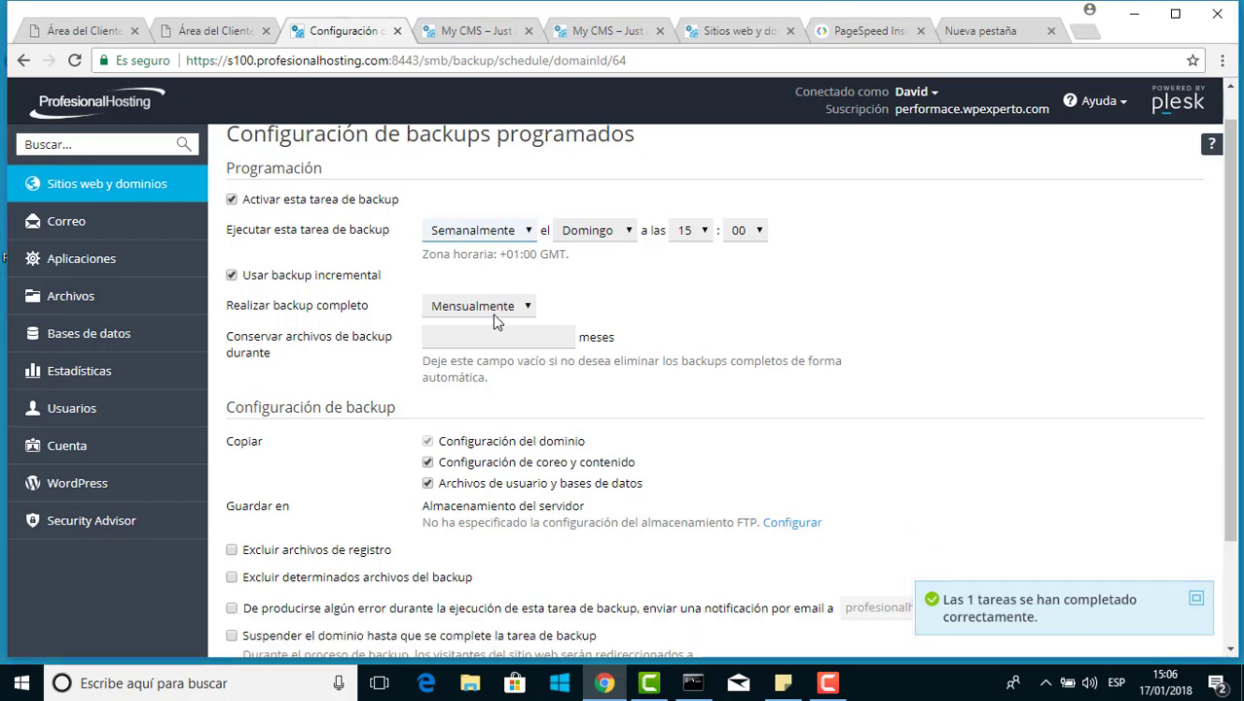
pyautogui.click(346, 288)
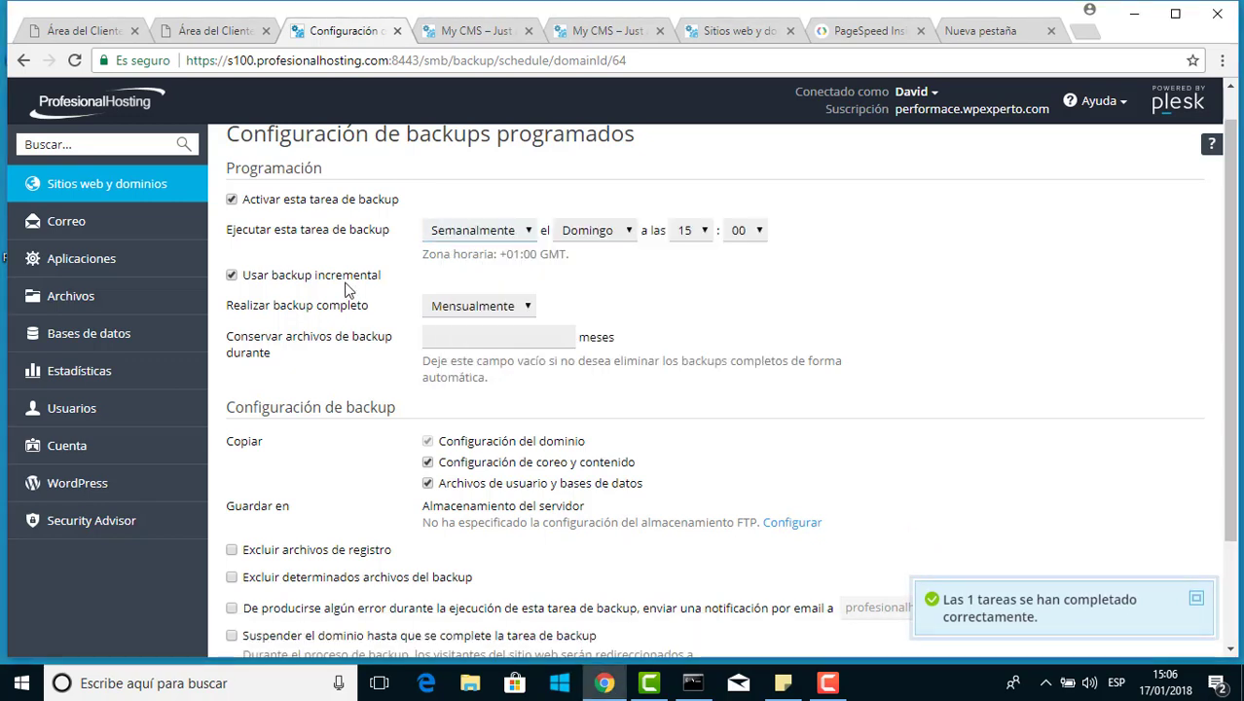
# Keep incremental backups with Mensualmente full backups, retained for 2 months
pyautogui.click(332, 280)
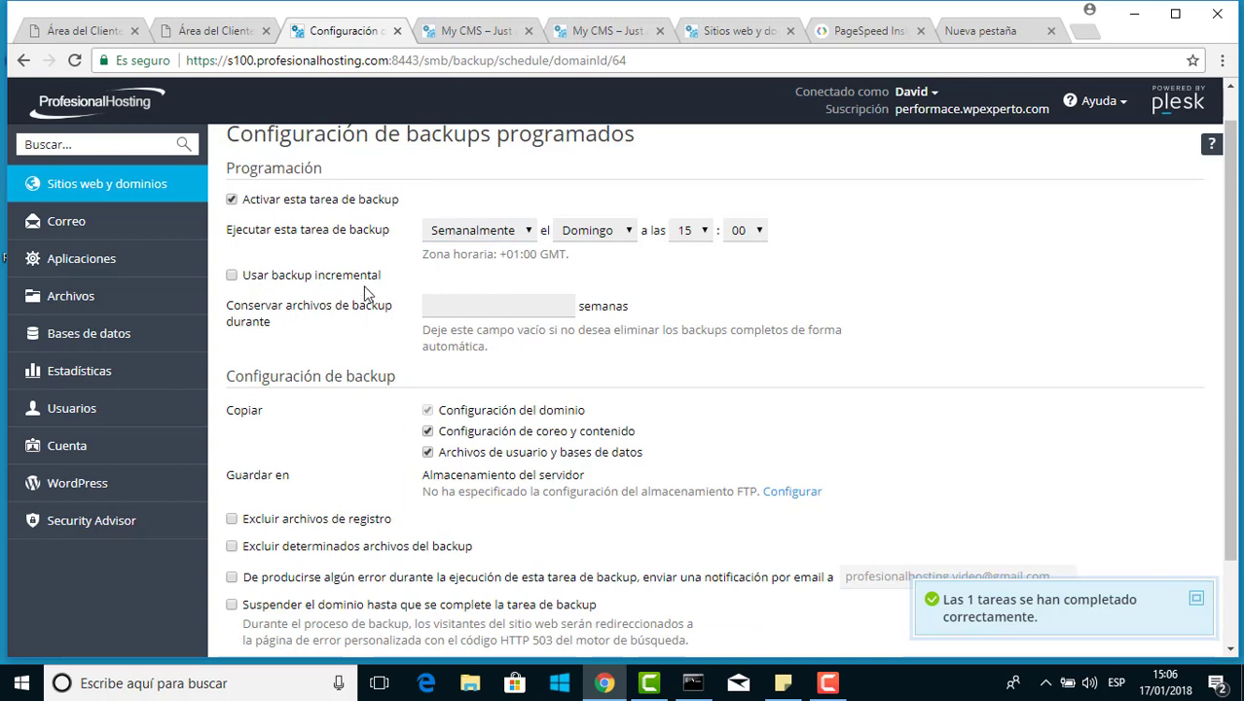
pyautogui.click(349, 276)
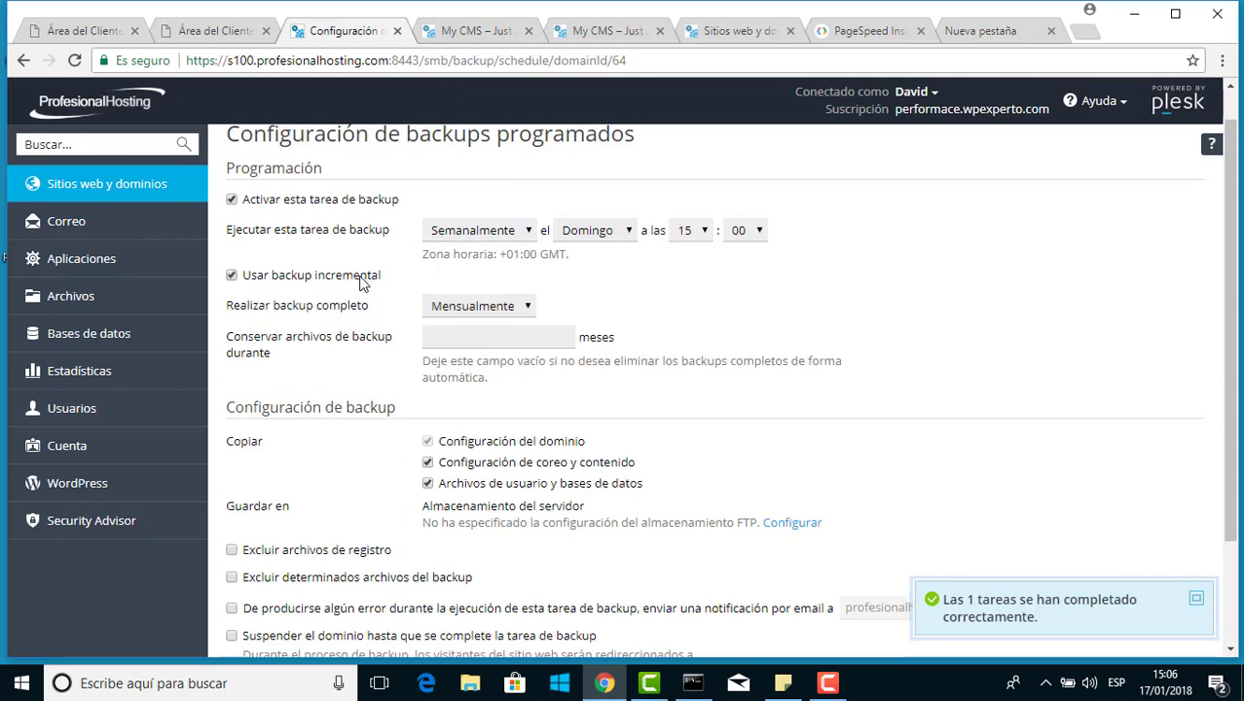
pyautogui.click(459, 308)
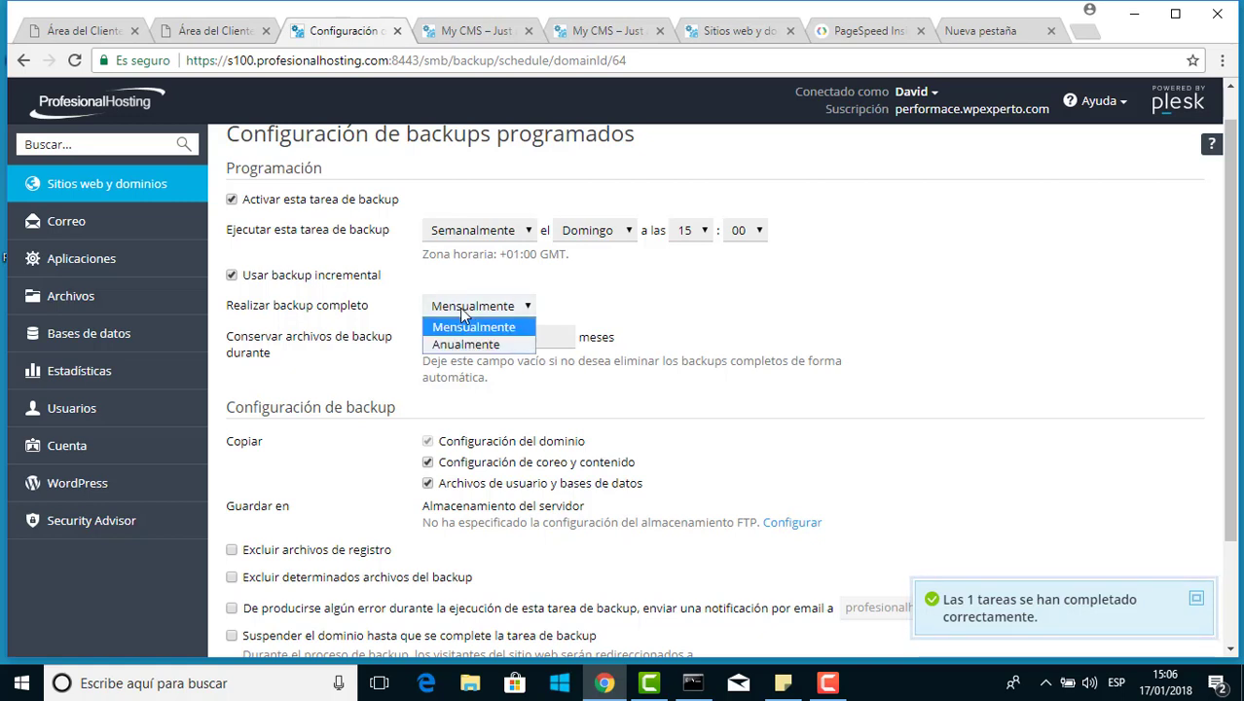
pyautogui.click(464, 313)
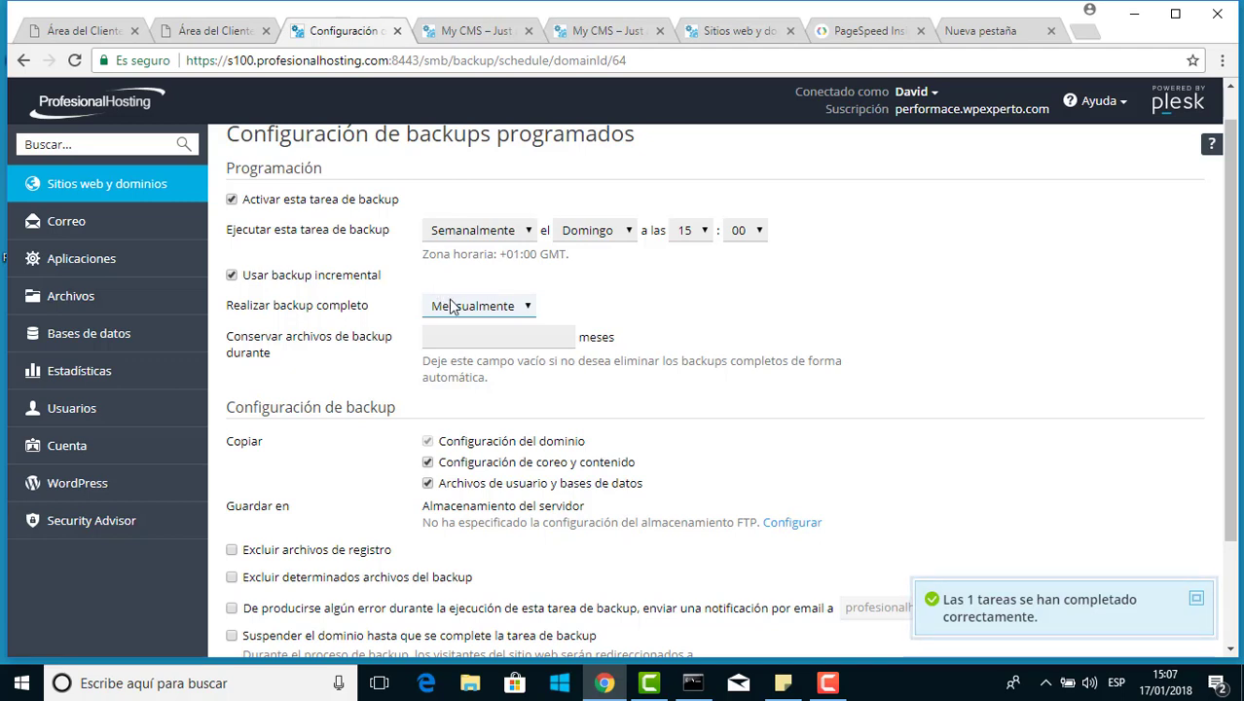
pyautogui.click(467, 338)
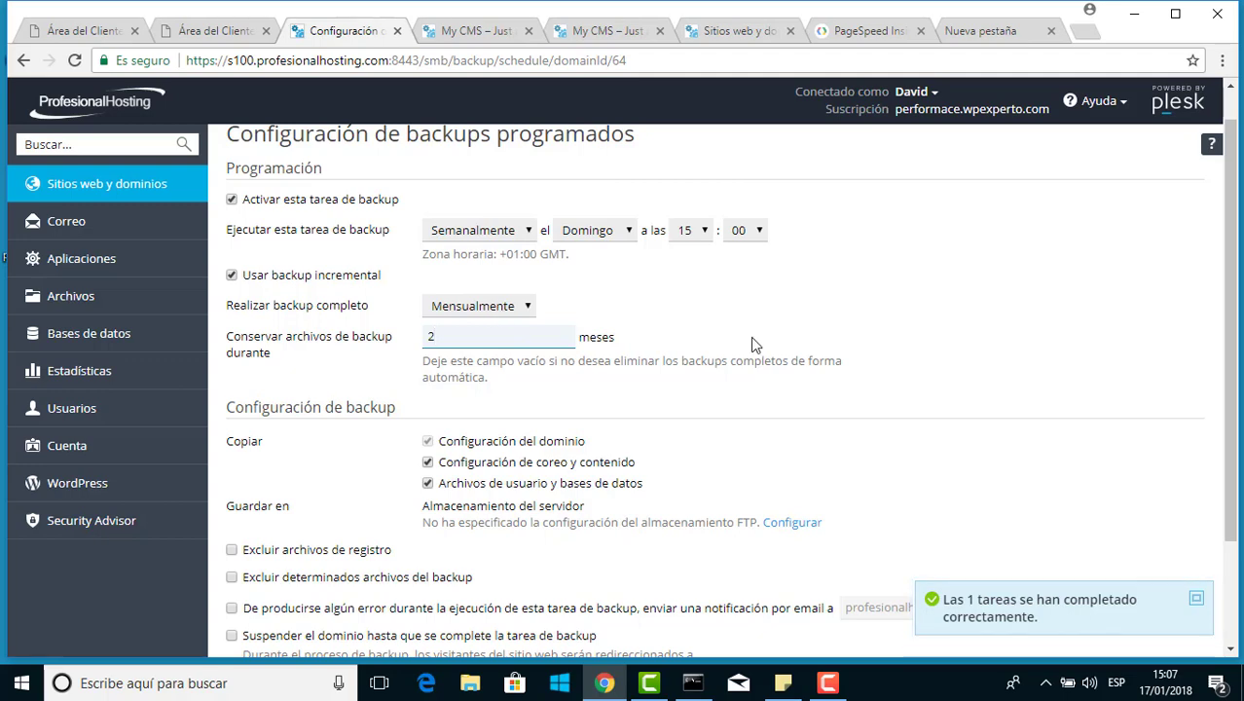
# Exclude specific files and log files from the weekly backup, then save the schedule
pyautogui.scroll(-2, 751, 346)
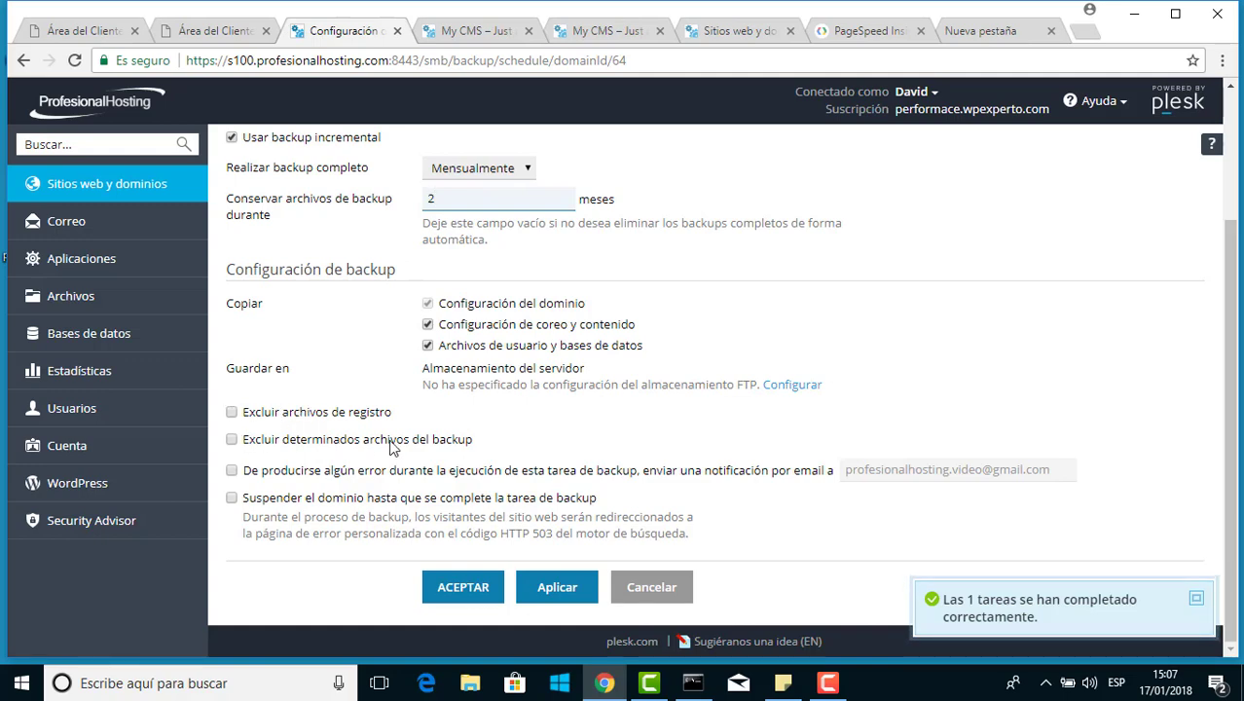
pyautogui.click(231, 439)
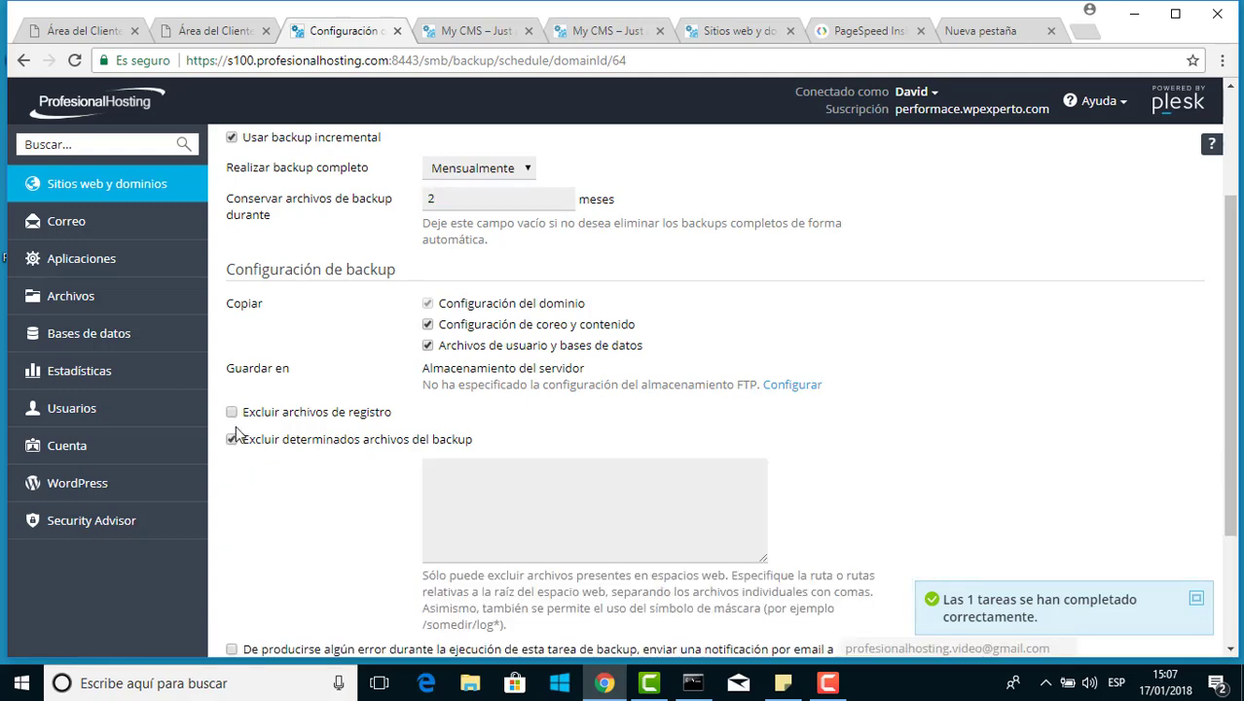
pyautogui.click(232, 412)
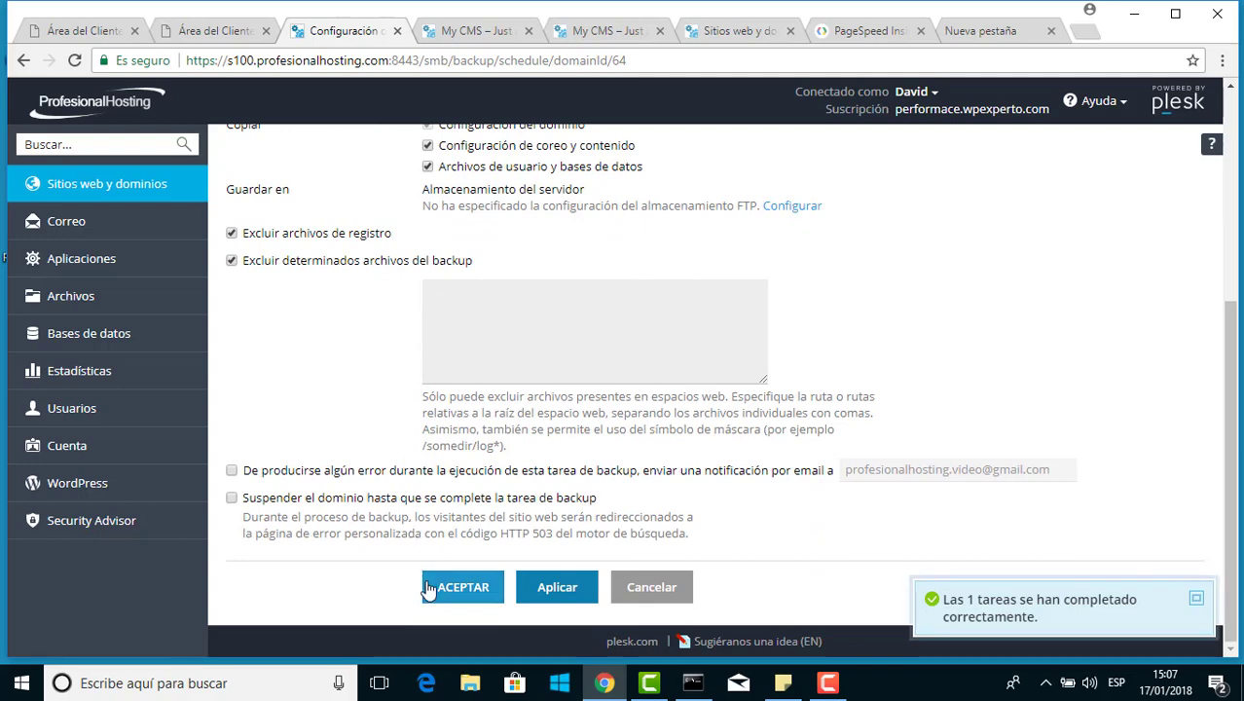
pyautogui.click(464, 587)
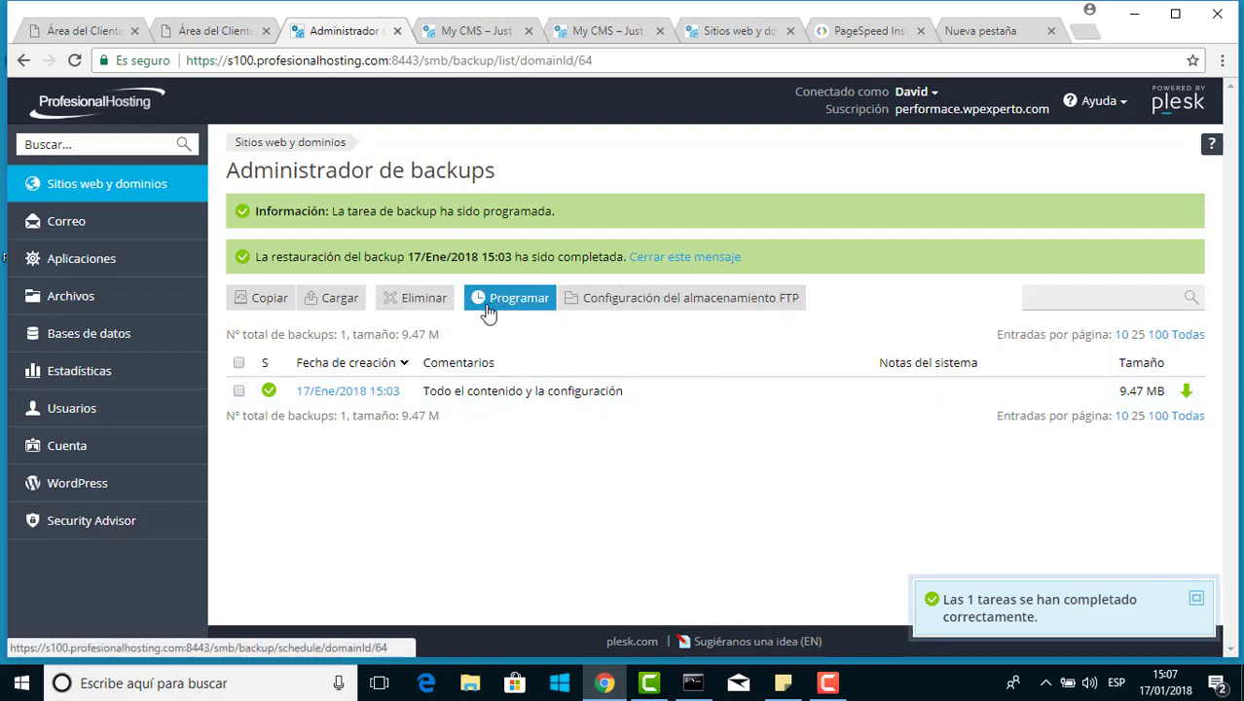
# Enable 'Usar almacenamiento FTP' in the FTP backup storage settings and focus the host field
pyautogui.click(613, 309)
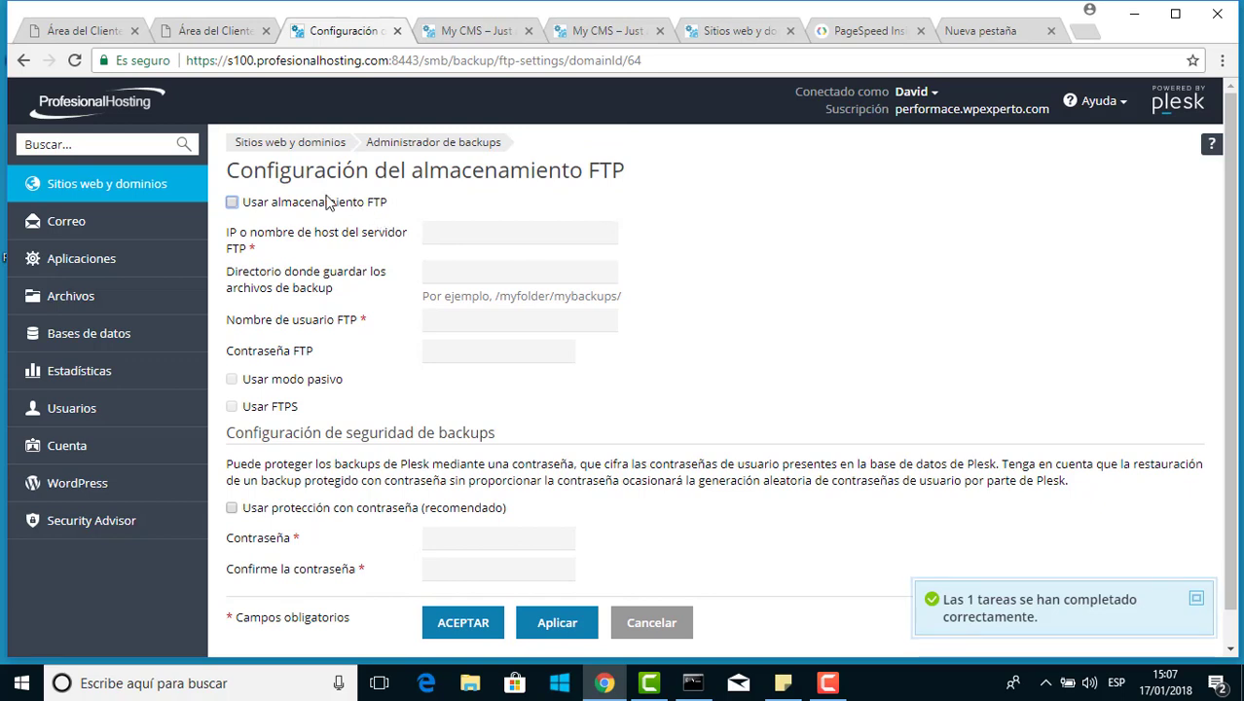
pyautogui.click(234, 205)
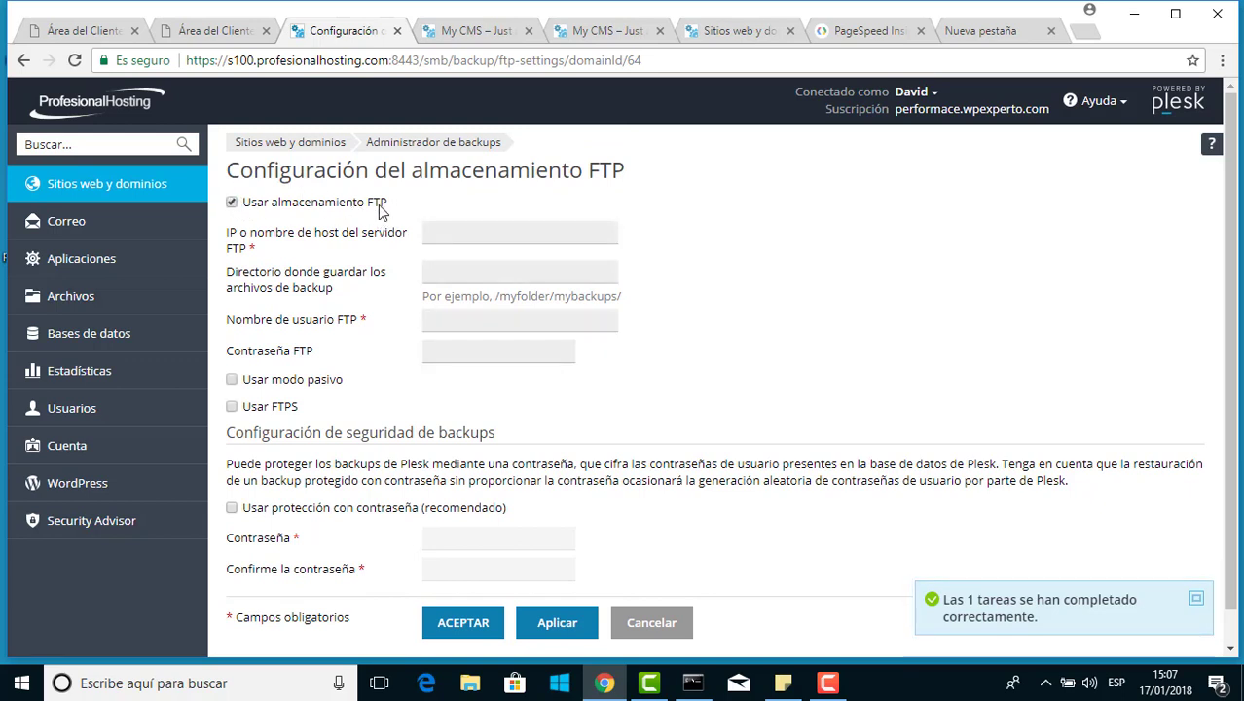
pyautogui.click(452, 241)
# Enter FTP host backup10.profesionalhosting.com, directory '/', the FTP username and password
pyautogui.write('backup10')
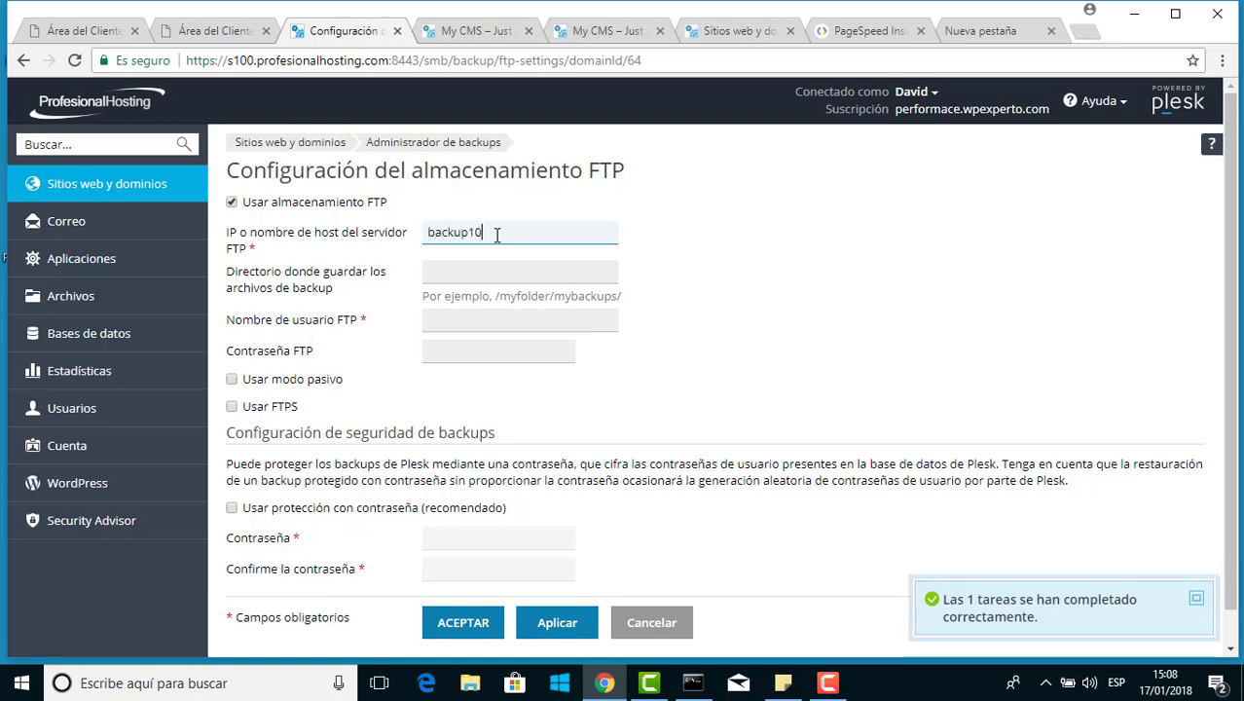
pyautogui.write('.profesiona')
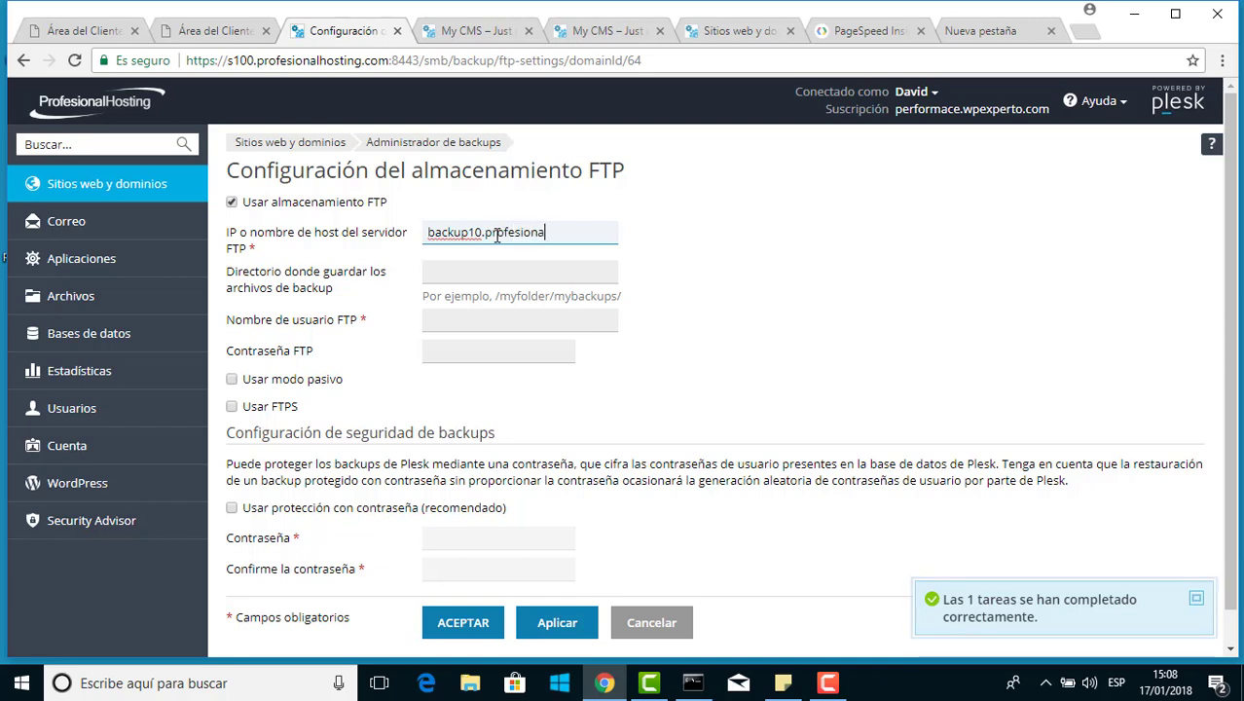
pyautogui.write('lhosting.com')
pyautogui.press('Tab')
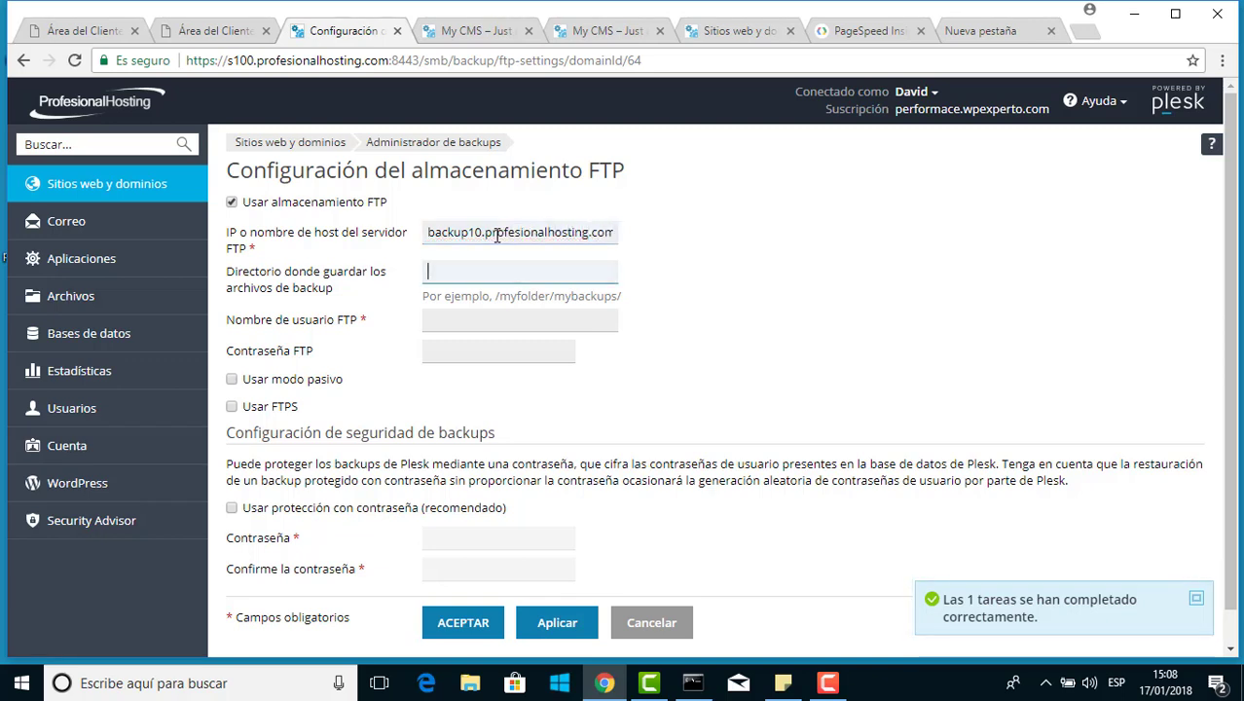
pyautogui.write('/')
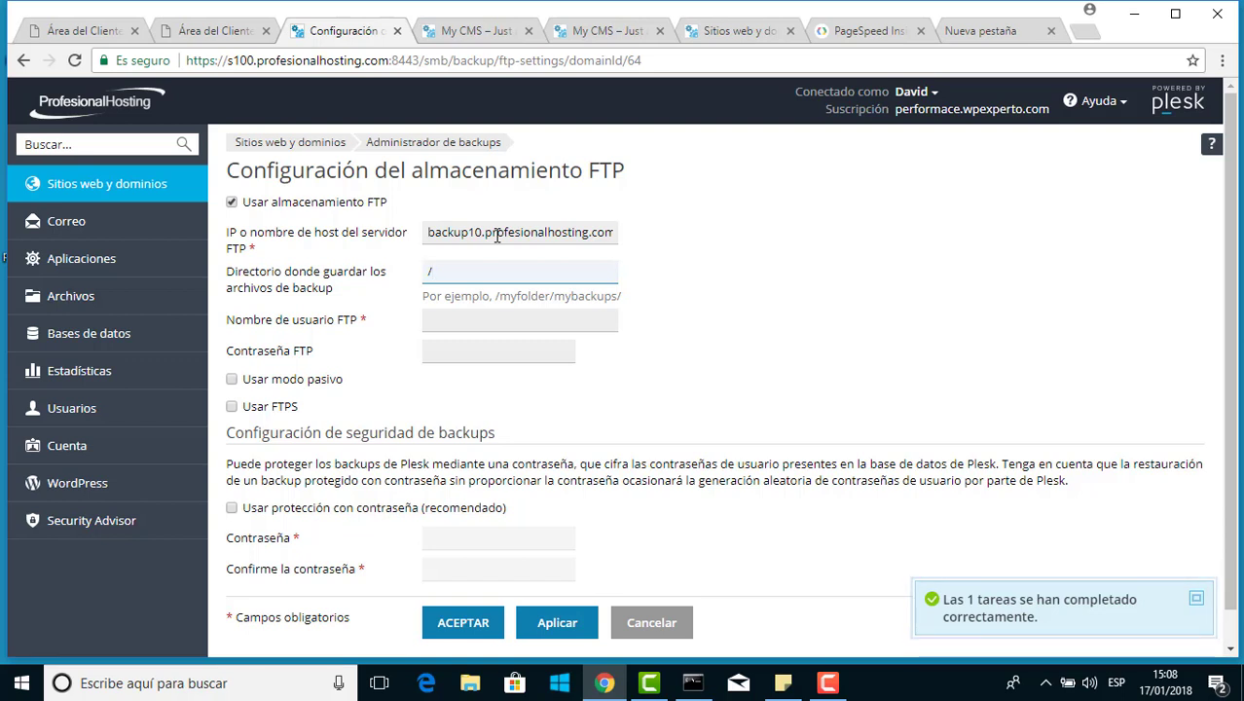
pyautogui.press('Tab')
pyautogui.write('asdasdwe')
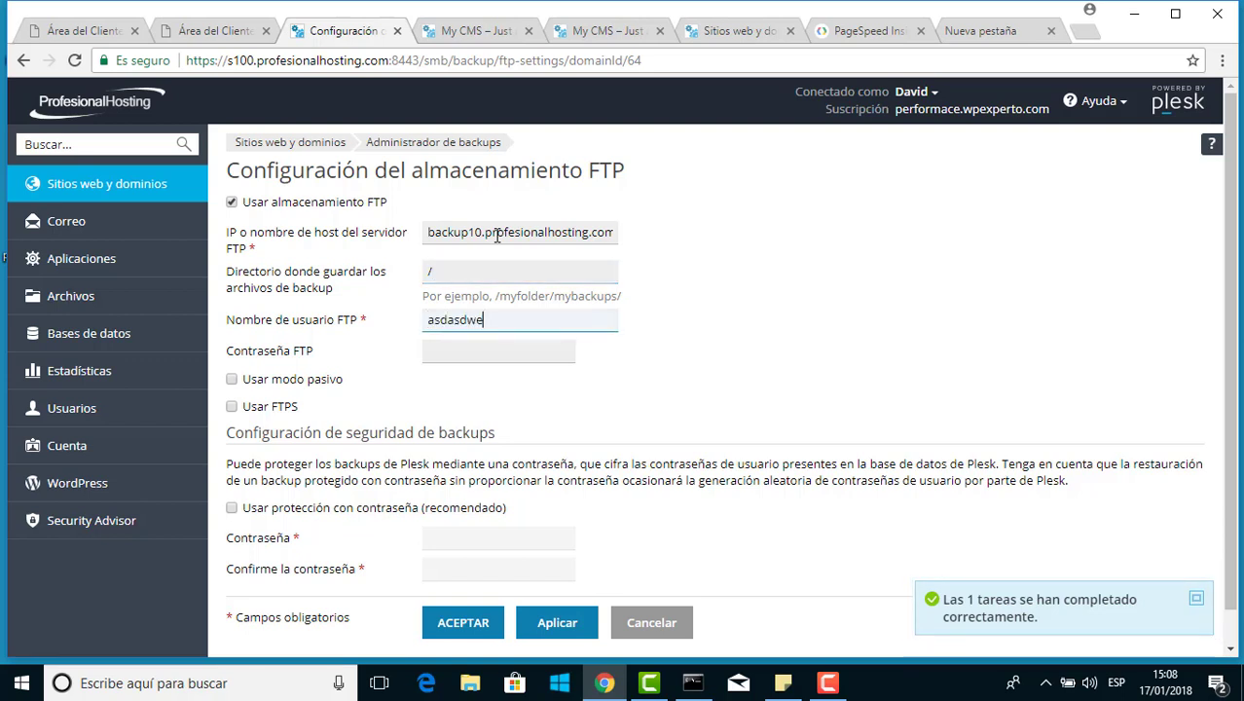
pyautogui.press('Tab')
pyautogui.write('asdasdwe')
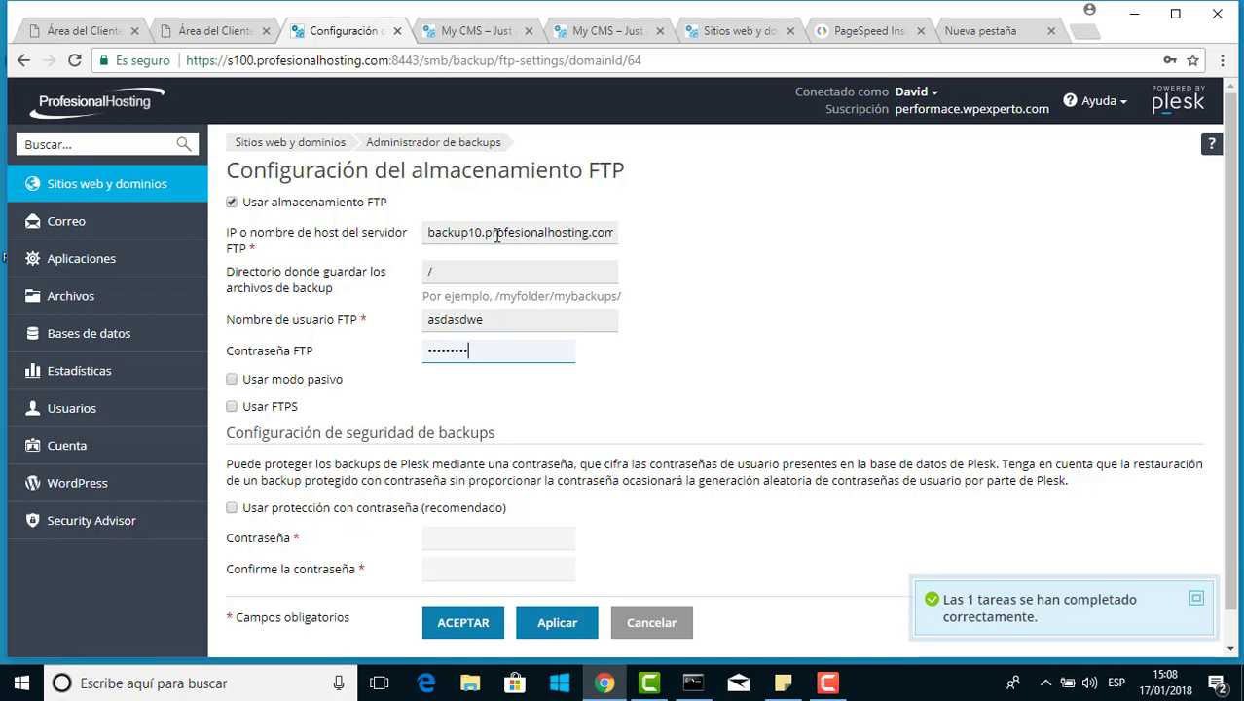
pyautogui.write('asd')
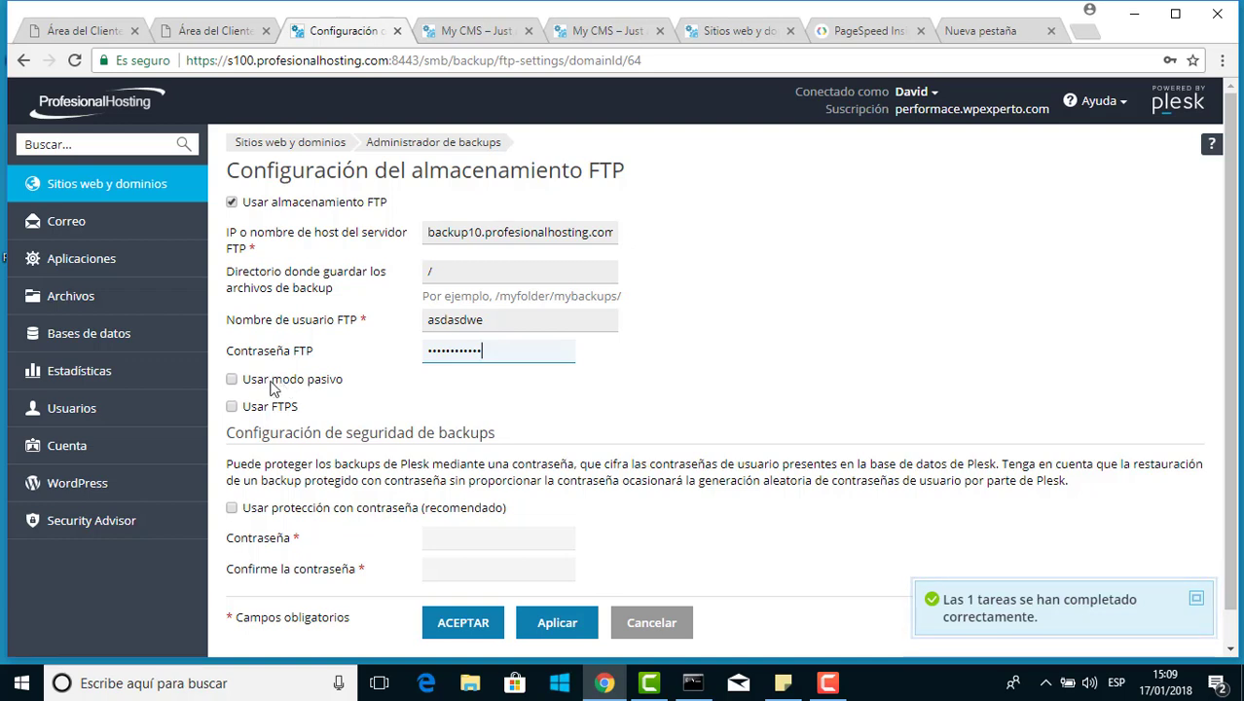
# Leave passive mode and FTPS off, and enable 'Usar protección con contraseña' for backups
pyautogui.click(232, 379)
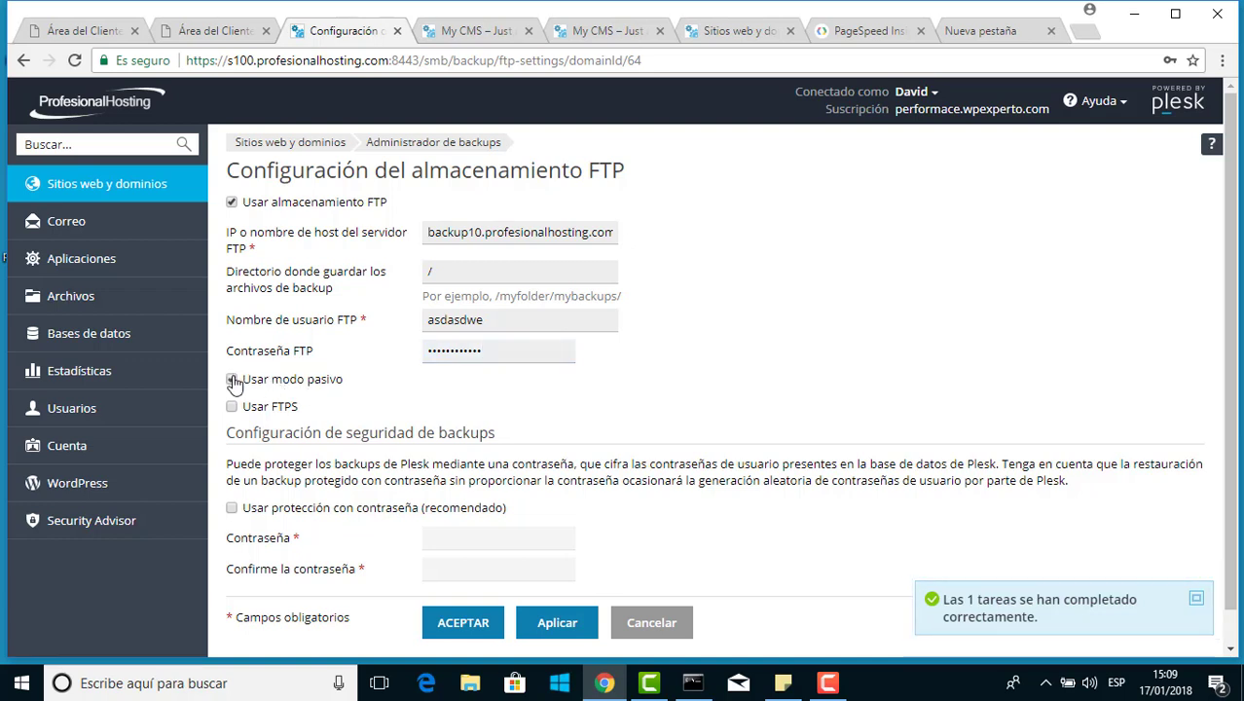
pyautogui.click(231, 407)
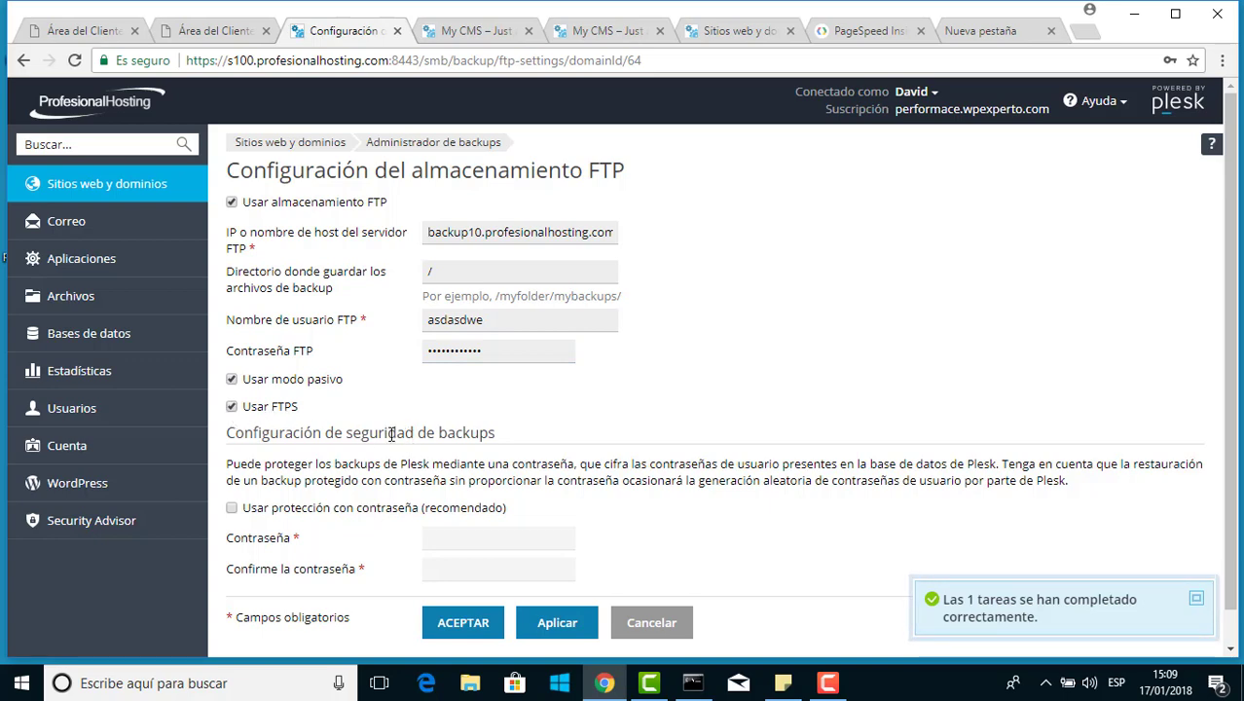
pyautogui.click(232, 380)
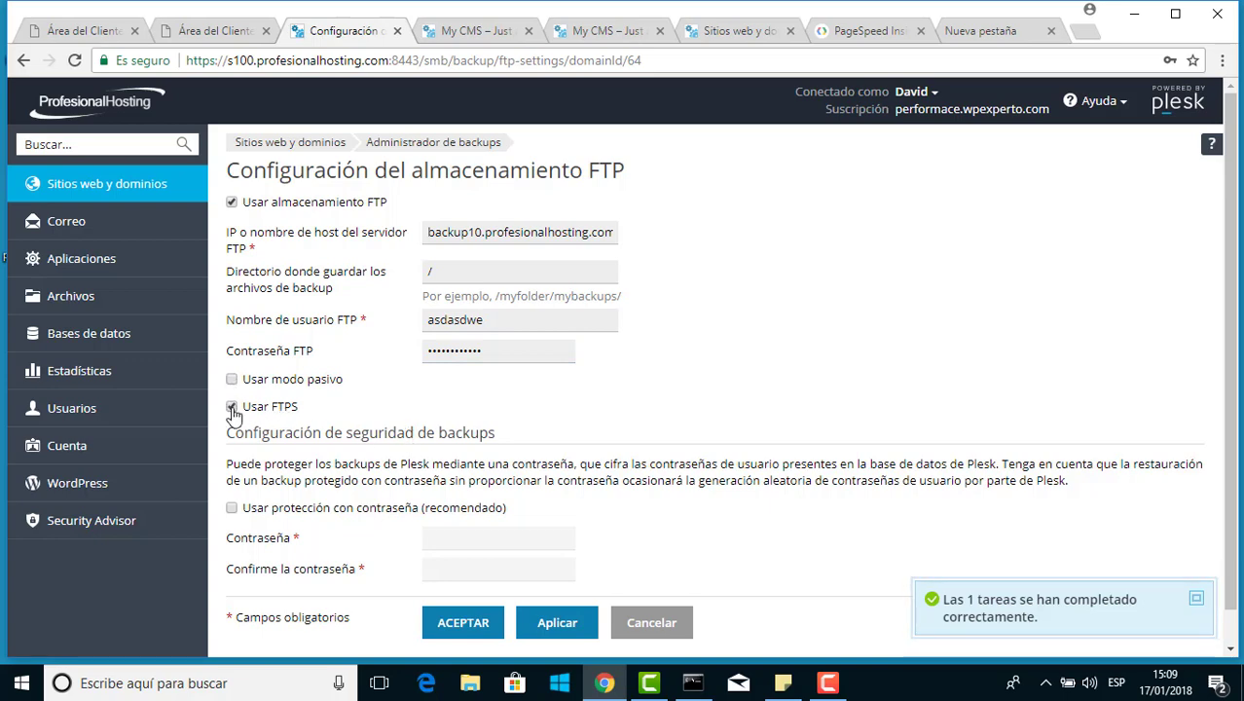
pyautogui.click(232, 407)
pyautogui.scroll(-1, 381, 410)
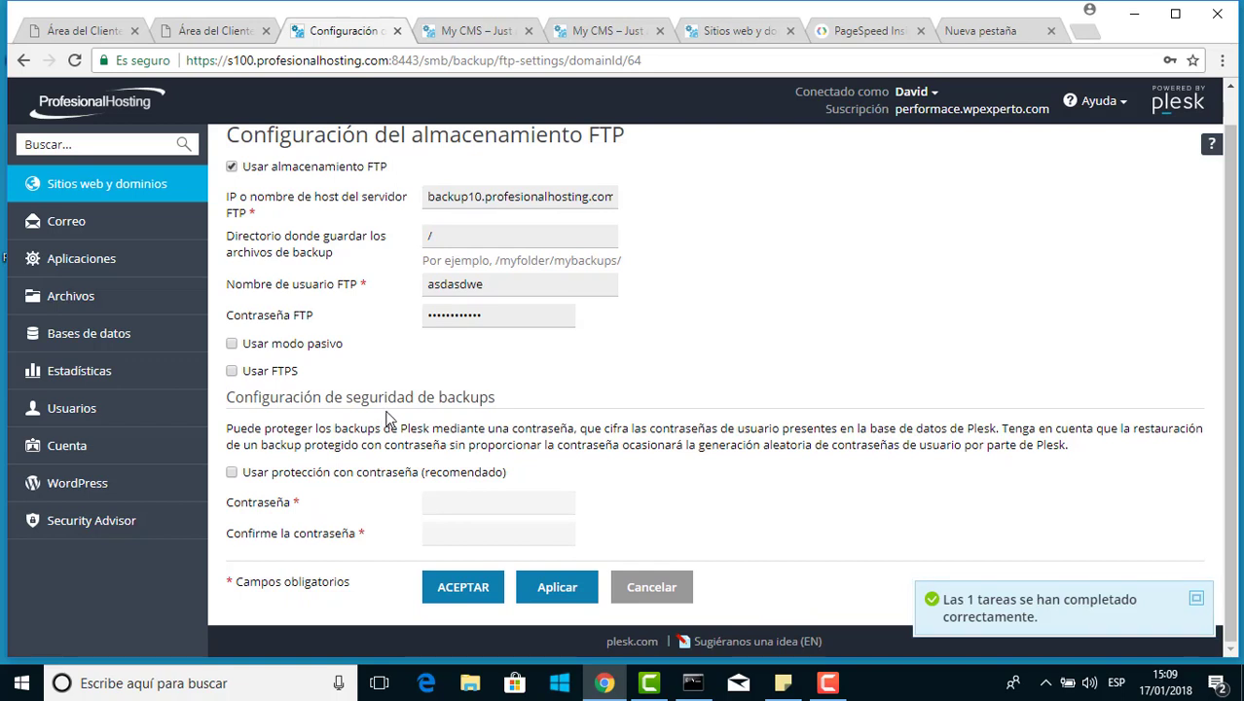
pyautogui.moveTo(368, 475); pyautogui.dragTo(362, 475)
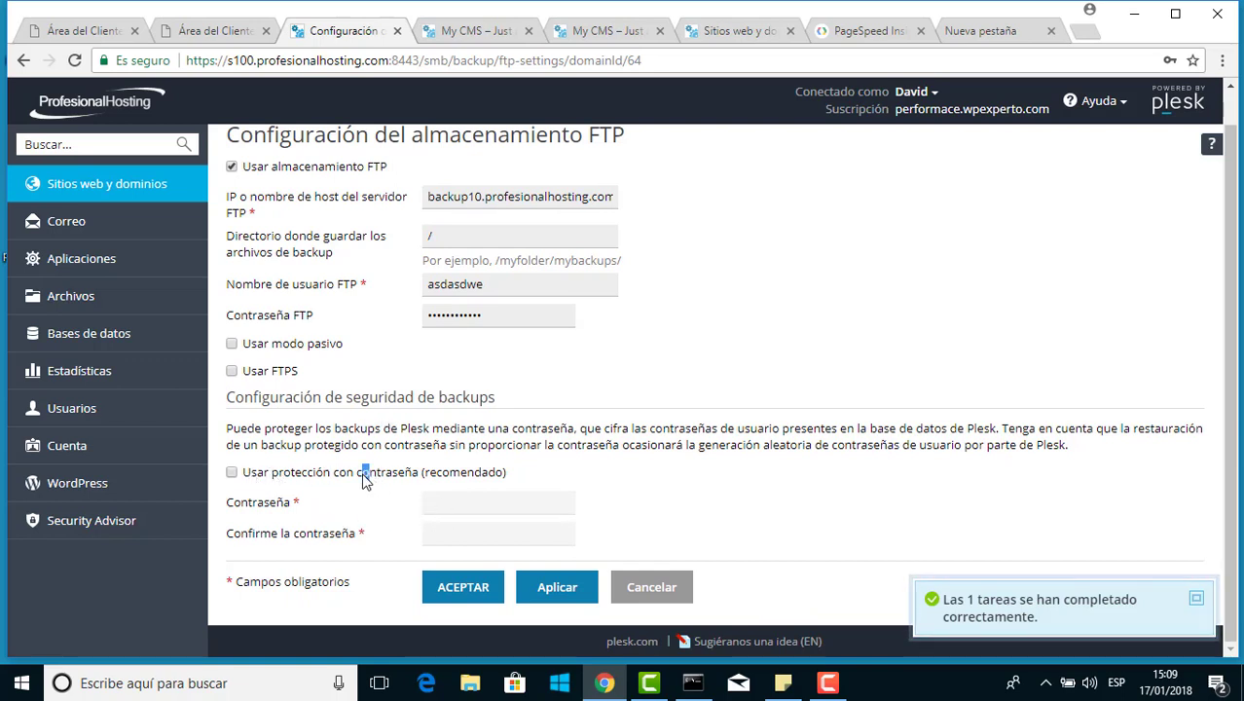
pyautogui.click(364, 475)
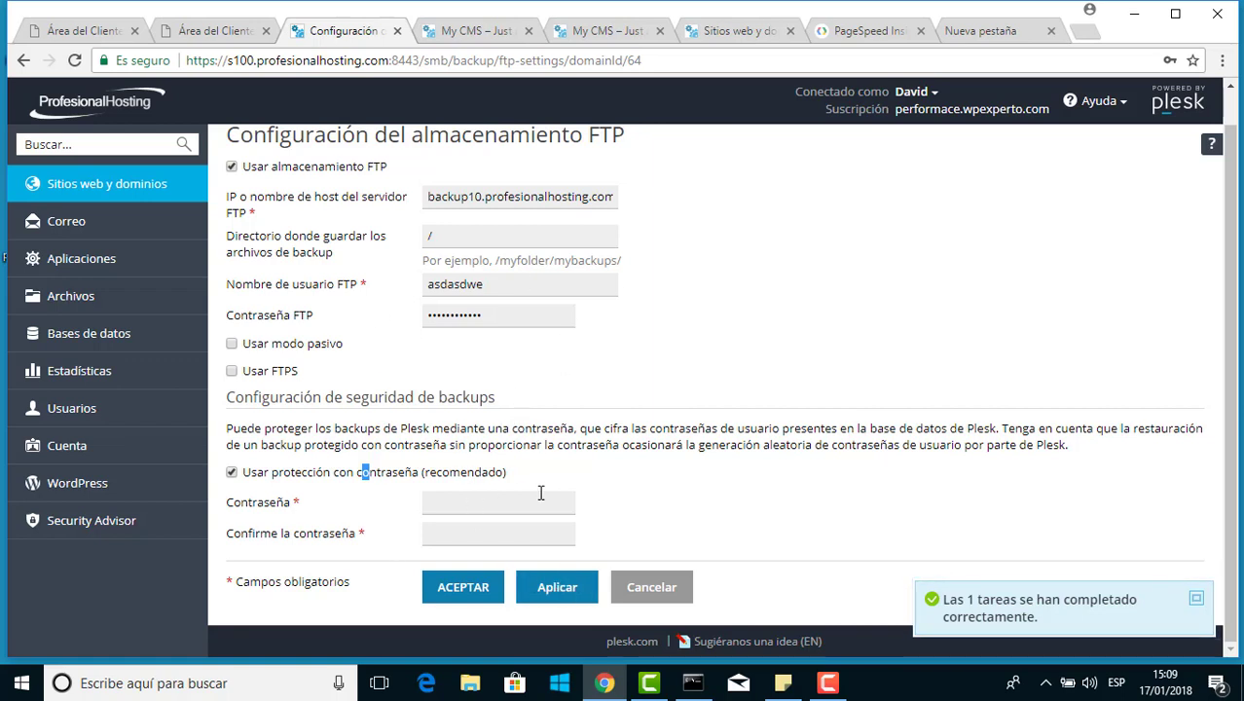
# Cancel the FTP storage form to return to the Administrador de backups list
pyautogui.click(674, 589)
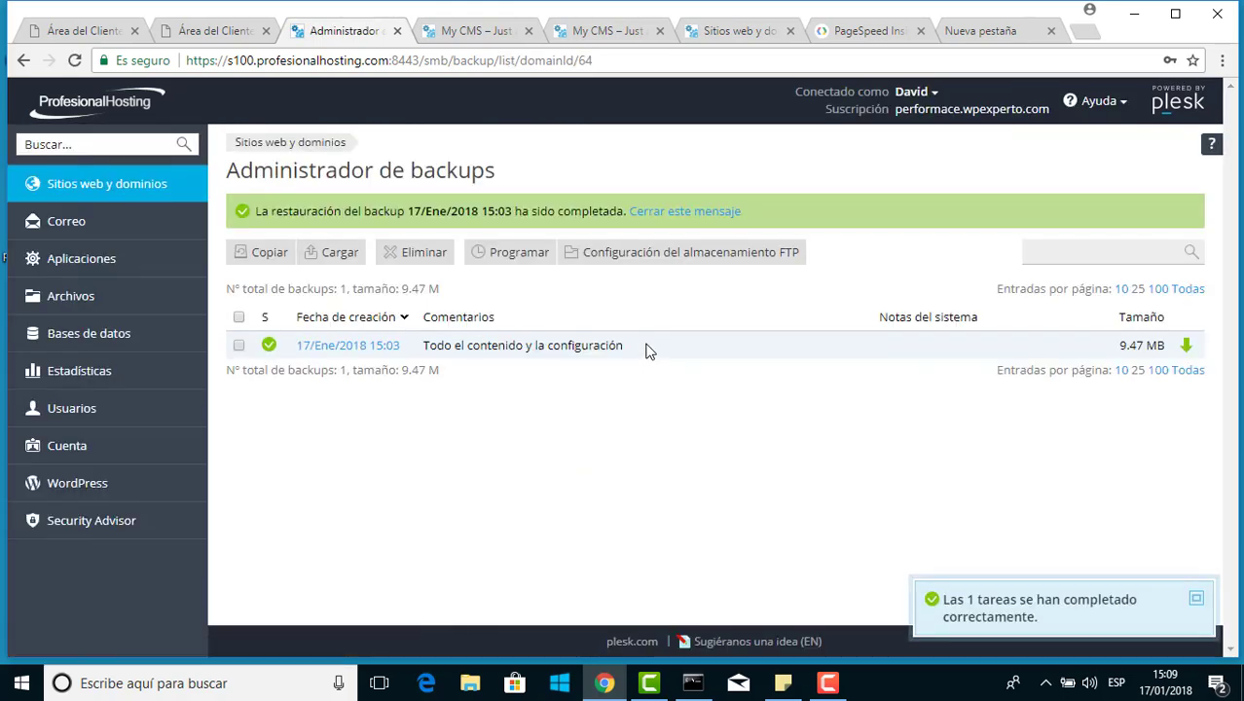